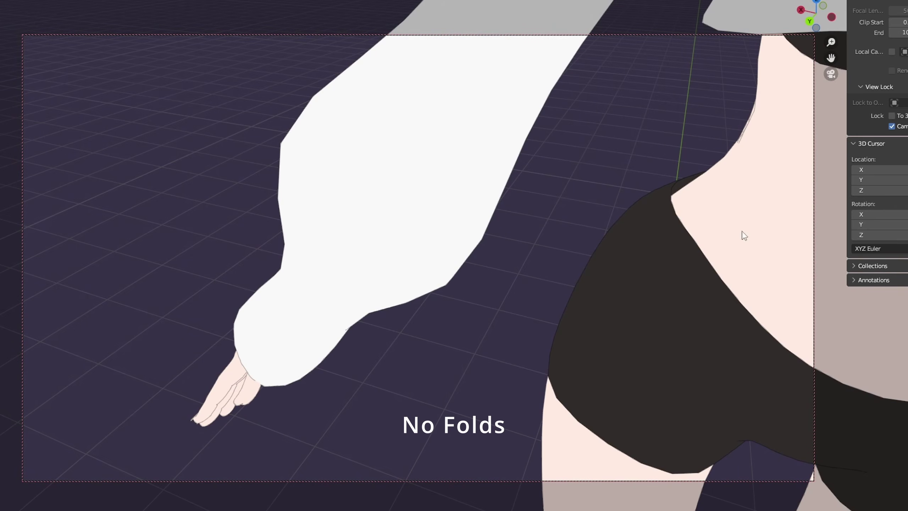
Step: Undo the last changes to the white top until its Subdivision and Mirror modifiers are restored, and select the top
middle_drag(526, 347, 479, 340)
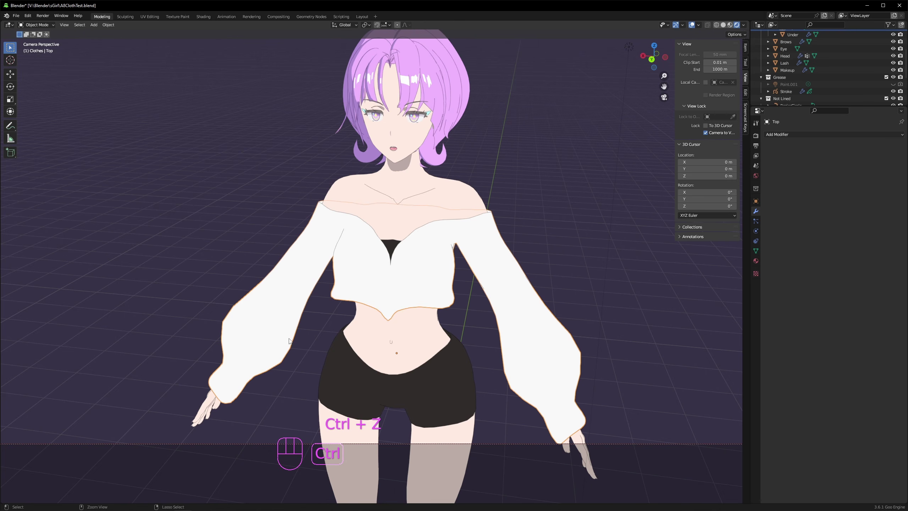
key(ctrl+z)
key(ctrl+z)
key(ctrl+z)
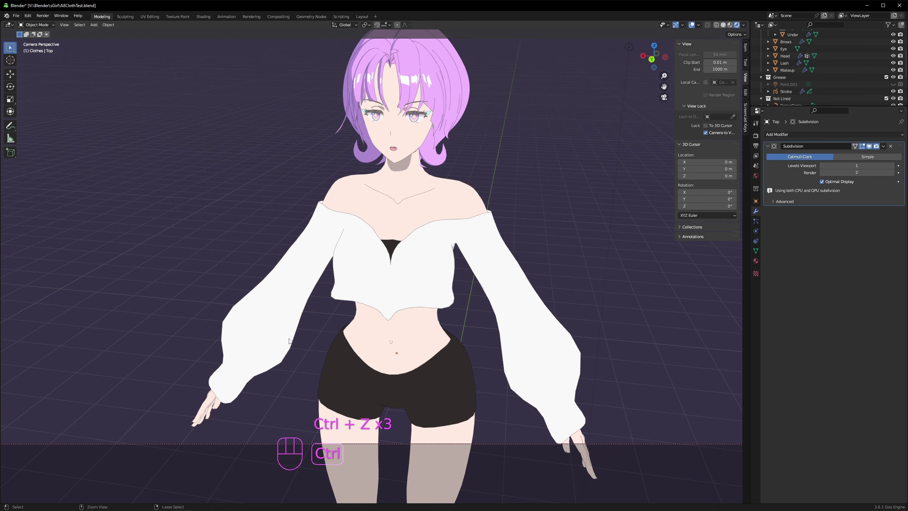
click(286, 326)
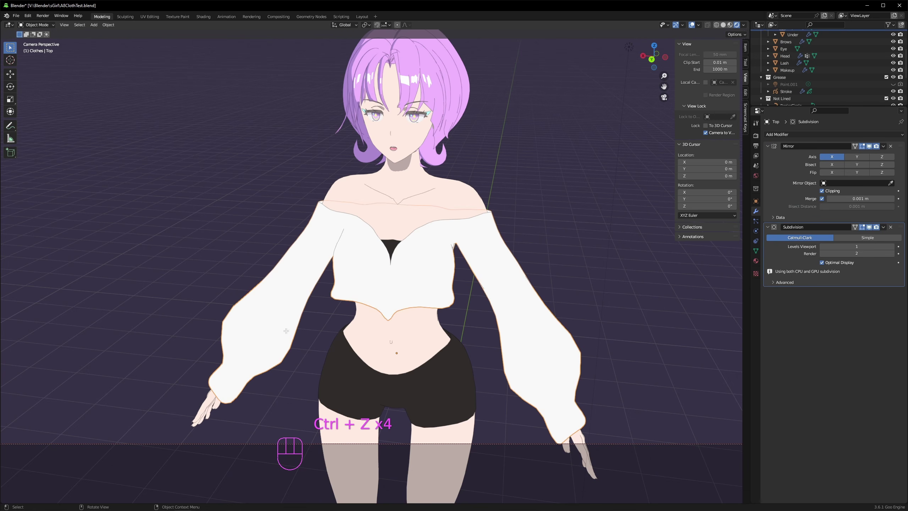
Step: Try creasing the edge loop at the gathered wrist of the sleeve to 1.000 in Edit Mode
key(Tab)
scroll(288, 328, up, 1)
shift+middle_drag(307, 357, 369, 317)
key(alt+z)
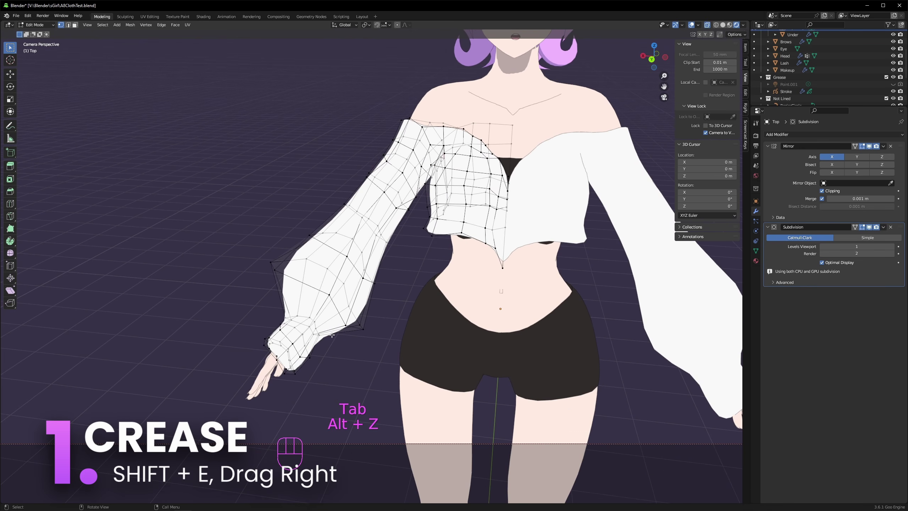
alt+click(306, 320)
key(shift+e)
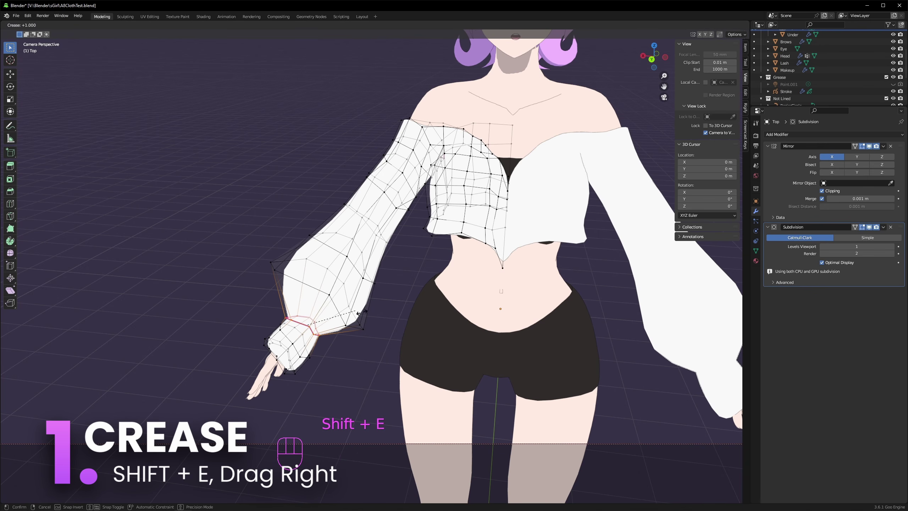
click(478, 332)
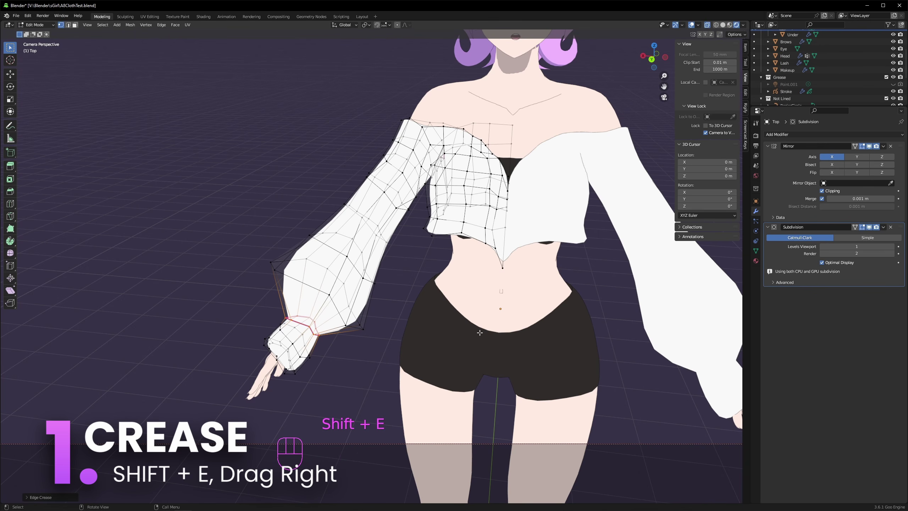
key(Tab)
Step: Fully crease the complete edge loop where the puffed sleeve meets the cuff and return to Object Mode
key(Tab)
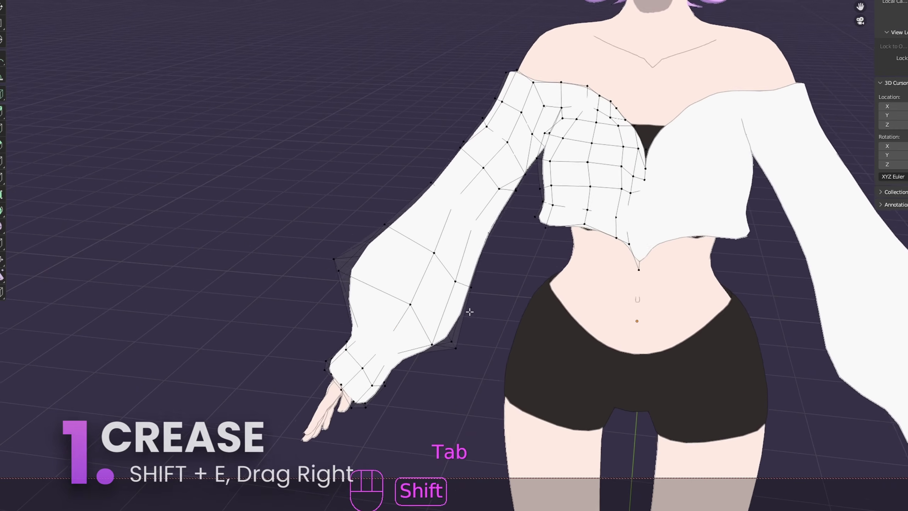
key(alt+z)
alt+click(402, 308)
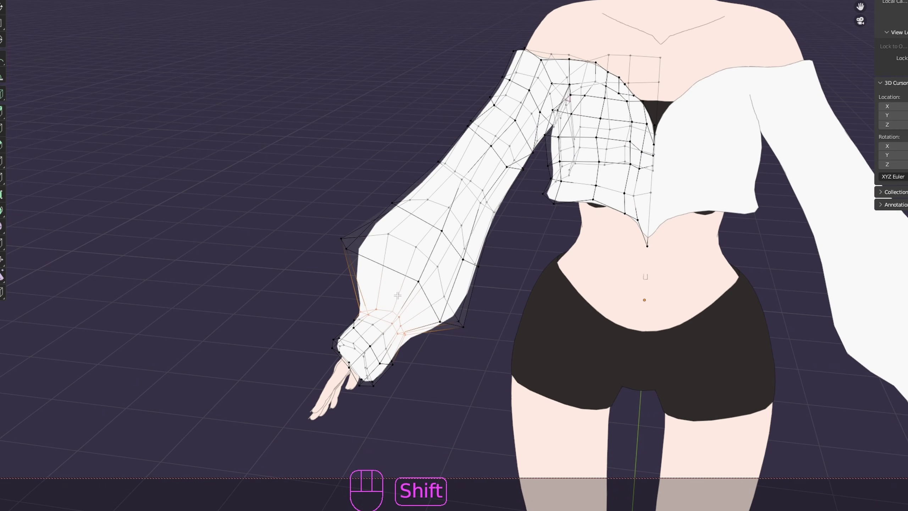
key(shift+e)
click(618, 332)
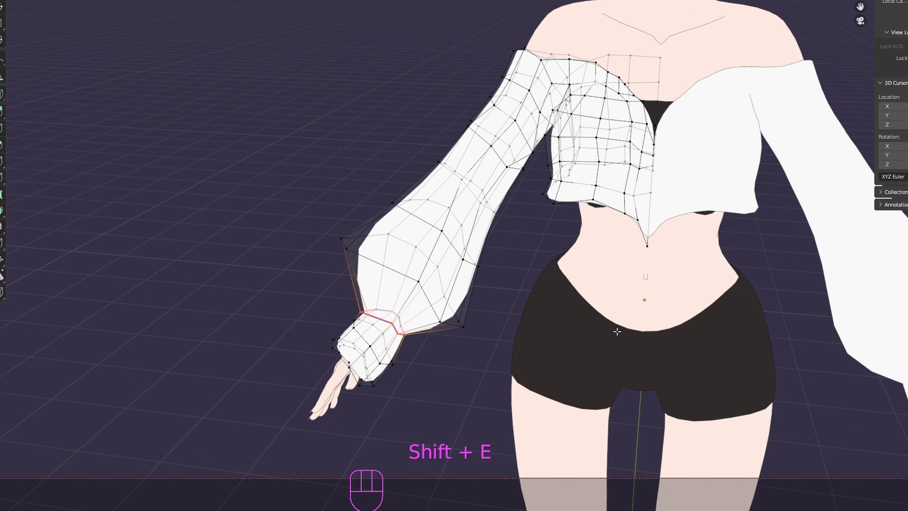
key(Tab)
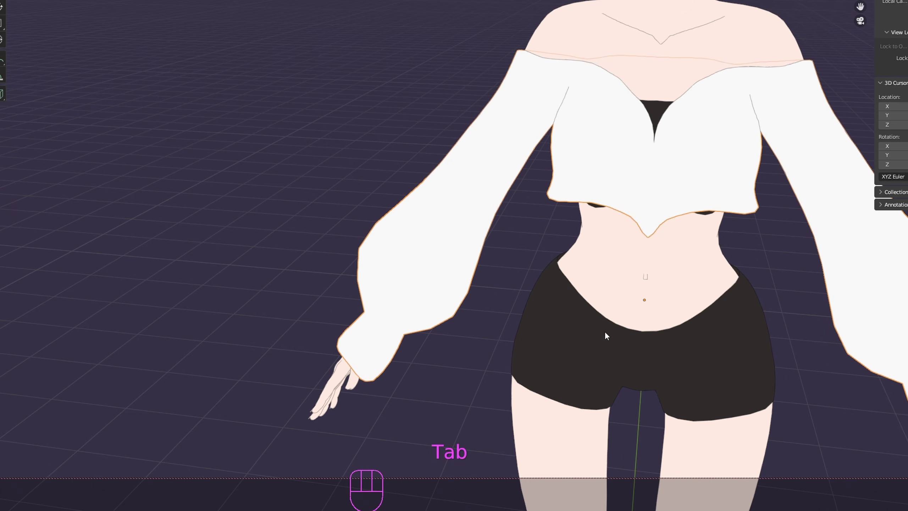
Step: Apply the Mirror modifier and the Subdivision modifier of the top
scroll(542, 323, up, 2)
middle_drag(421, 324, 414, 328)
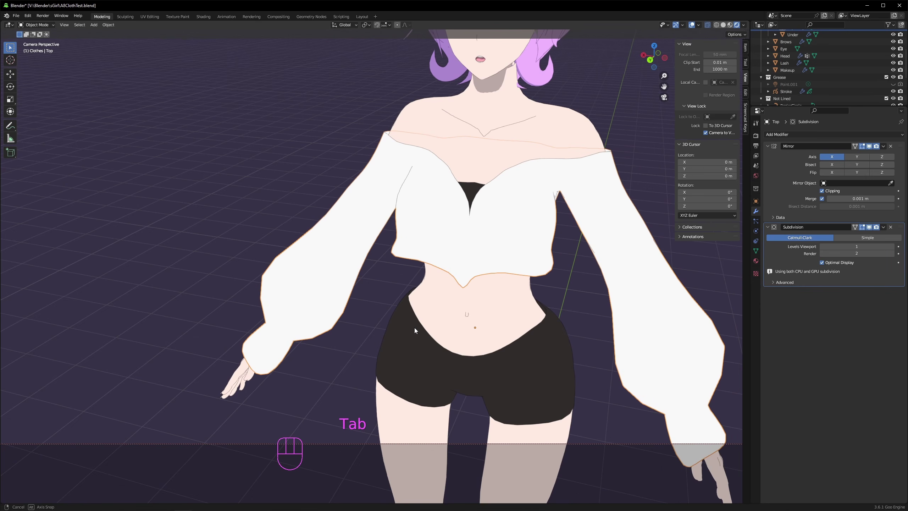
click(884, 146)
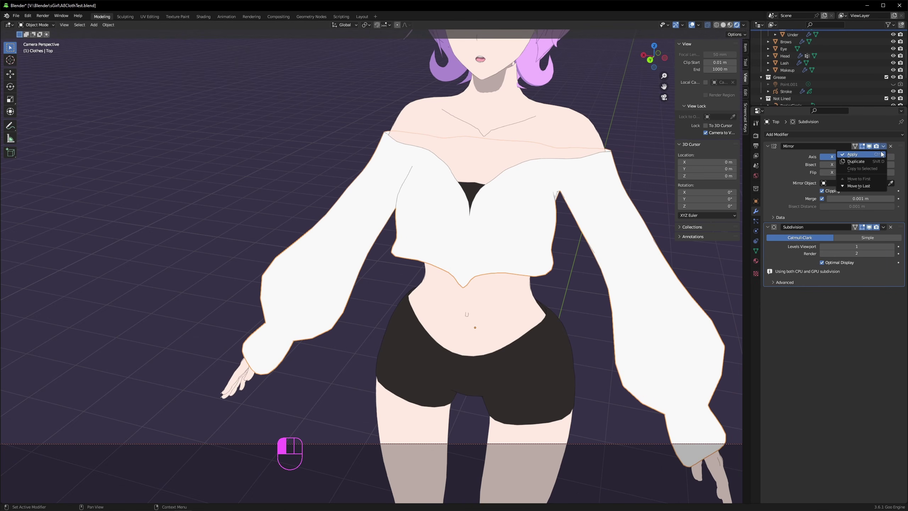
click(881, 152)
click(883, 203)
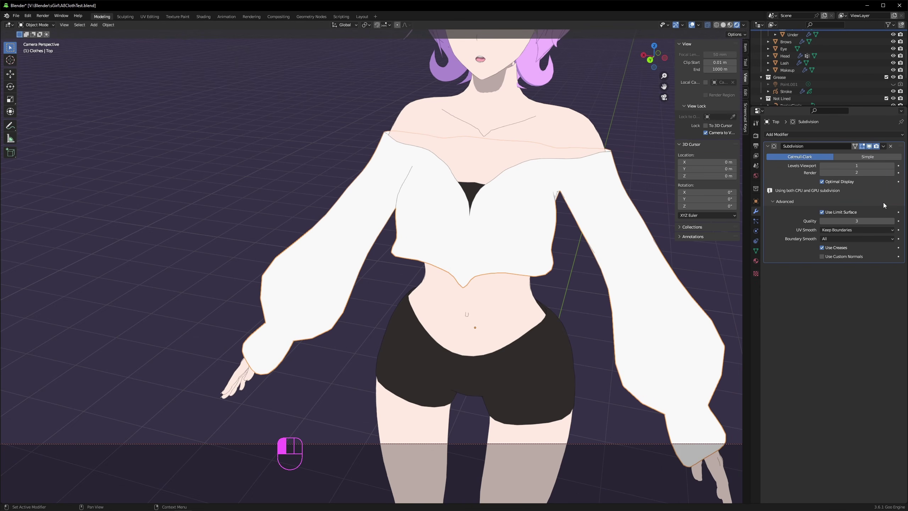
key(ctrl+a)
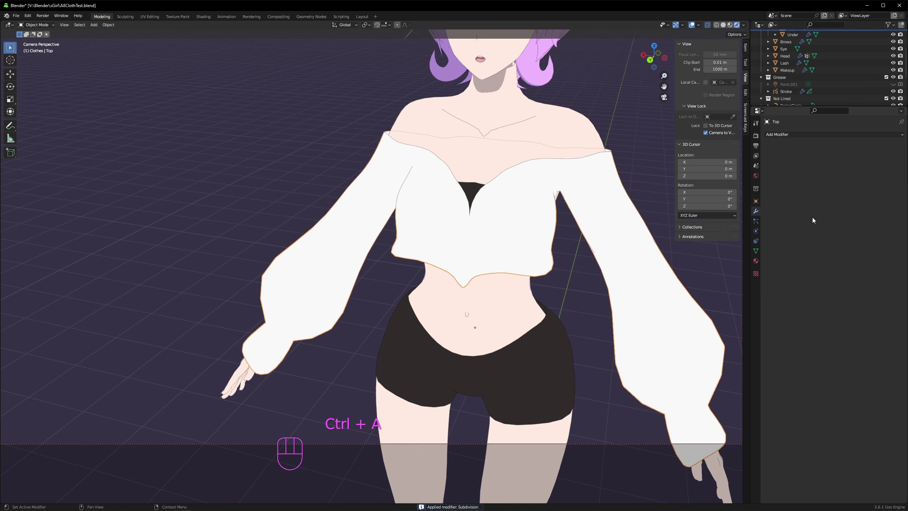
Step: Open the top's mesh in Edit Mode with the lower sleeve framed for modelling
scroll(306, 339, up, 2)
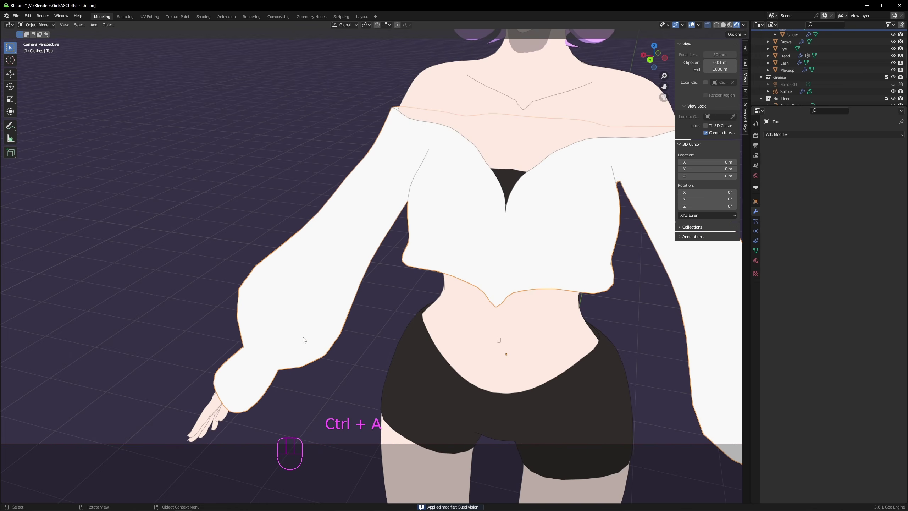
shift+middle_drag(329, 340, 355, 333)
key(Tab)
Step: Try enlarging the edge loop just above the sleeve's creased wrist seam, and undo the scaling
key(s)
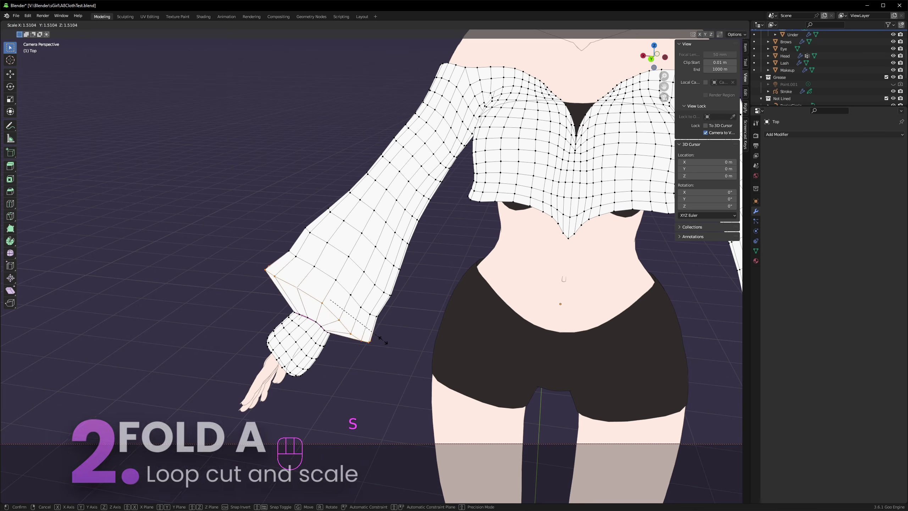
click(371, 341)
key(g)
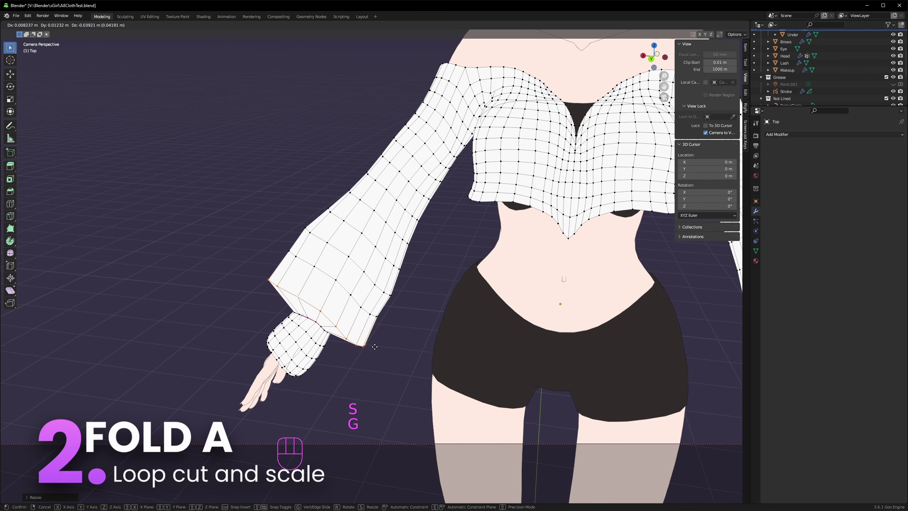
right_click(375, 347)
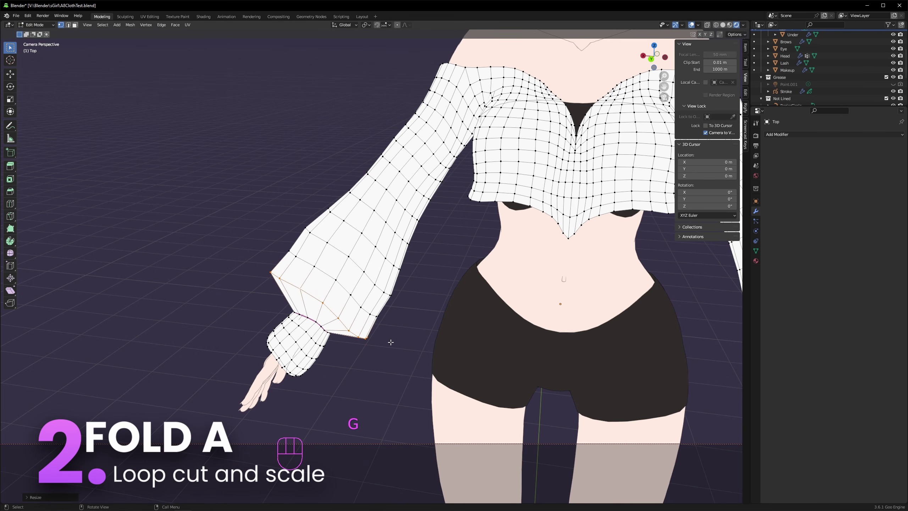
key(ctrl)
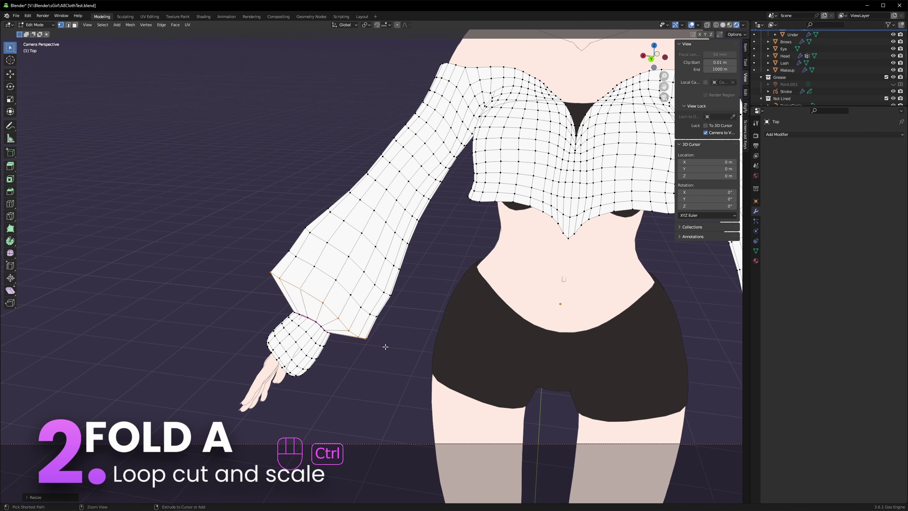
key(ctrl+z)
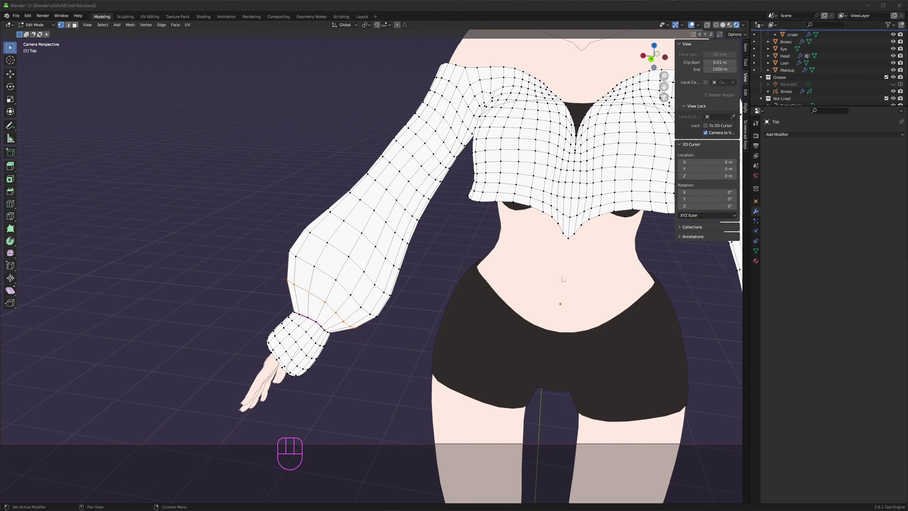
Step: Slide the edge loop just above the wrist seam slightly up along the sleeve
alt+click(320, 299)
key(g)
key(g)
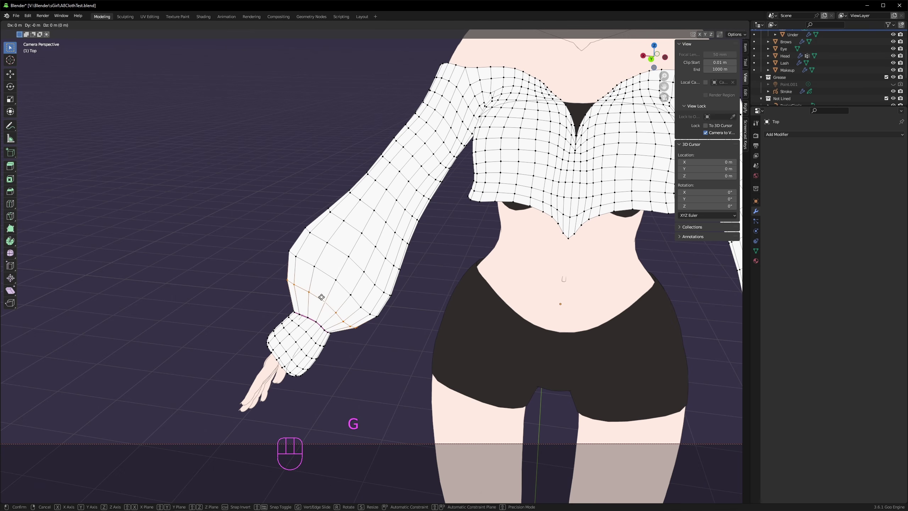
click(324, 293)
click(359, 334)
Step: Loop cut the sleeve between the wrist seam and the loop above it, and scale the new loop by about 1.34
key(ctrl+r)
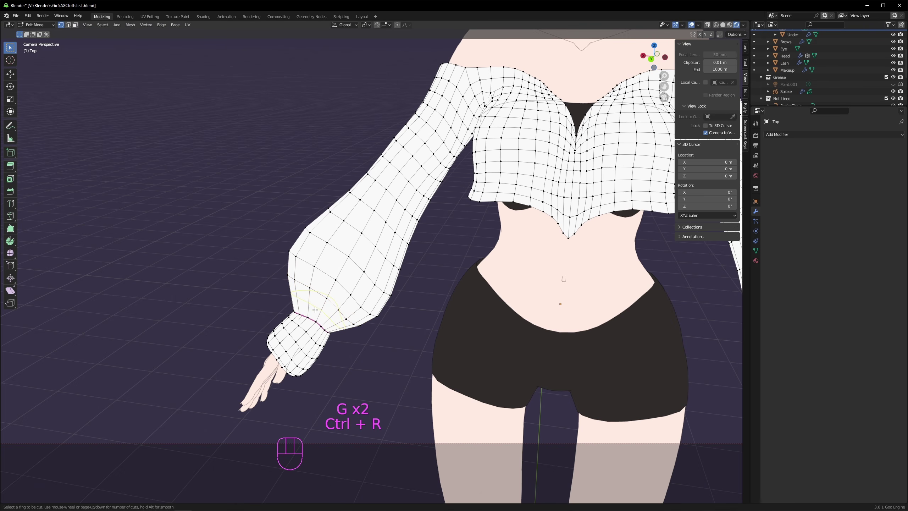
click(342, 313)
key(s)
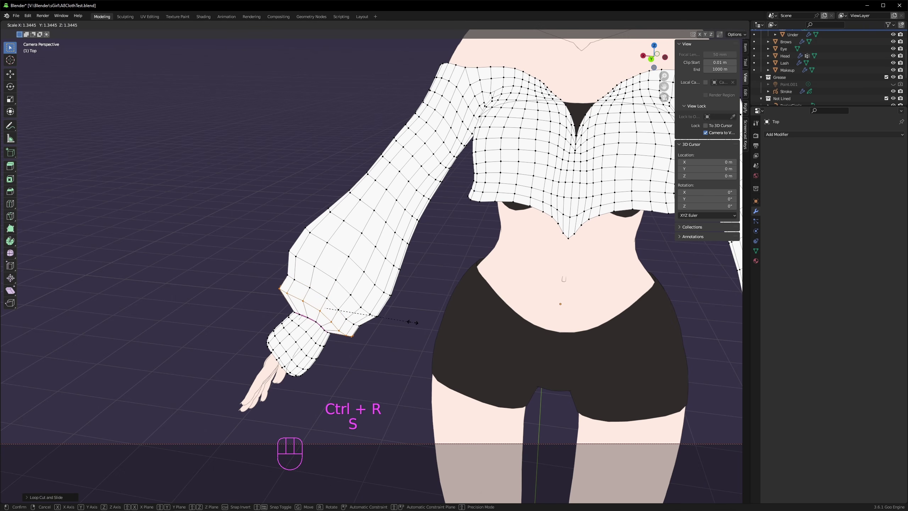
click(413, 323)
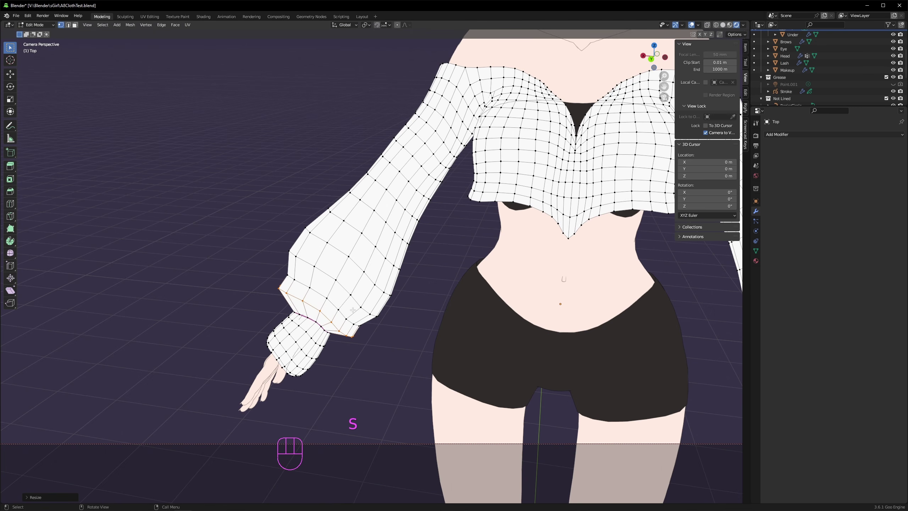
Step: Scale the edge loop above the flared one and move it slightly down the sleeve to form the overhanging fold
alt+click(314, 296)
key(s)
click(475, 270)
key(g)
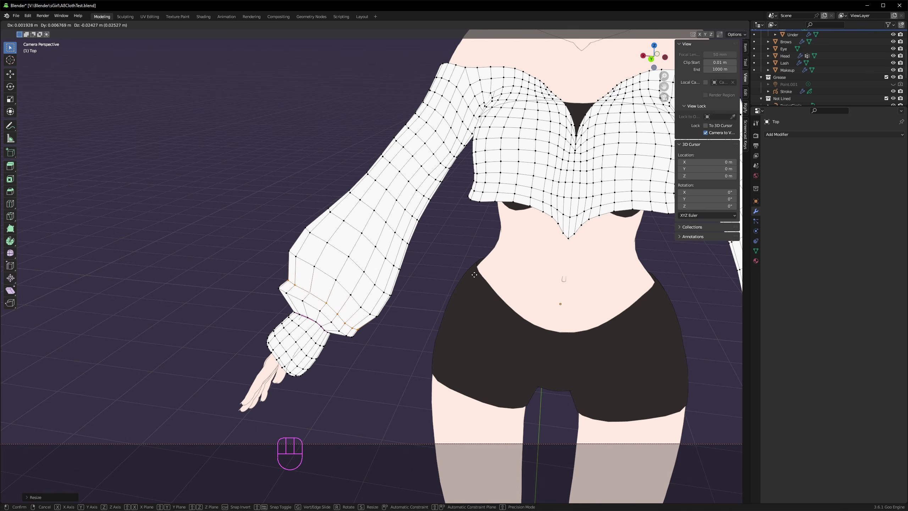
click(474, 274)
Step: Leave Edit Mode, deselect the top and examine the silhouette of the sleeve's wrist fold
scroll(375, 347, up, 2)
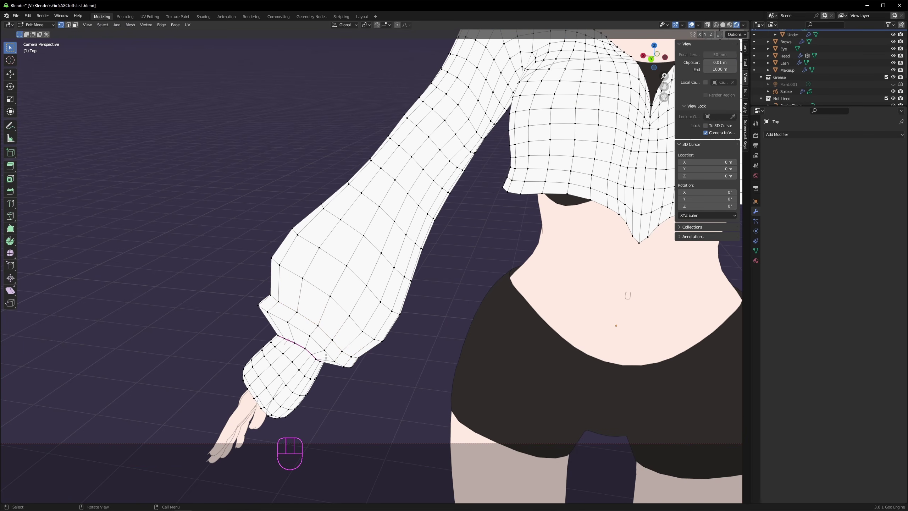
scroll(326, 357, down, 1)
scroll(336, 357, up, 1)
key(Tab)
click(390, 377)
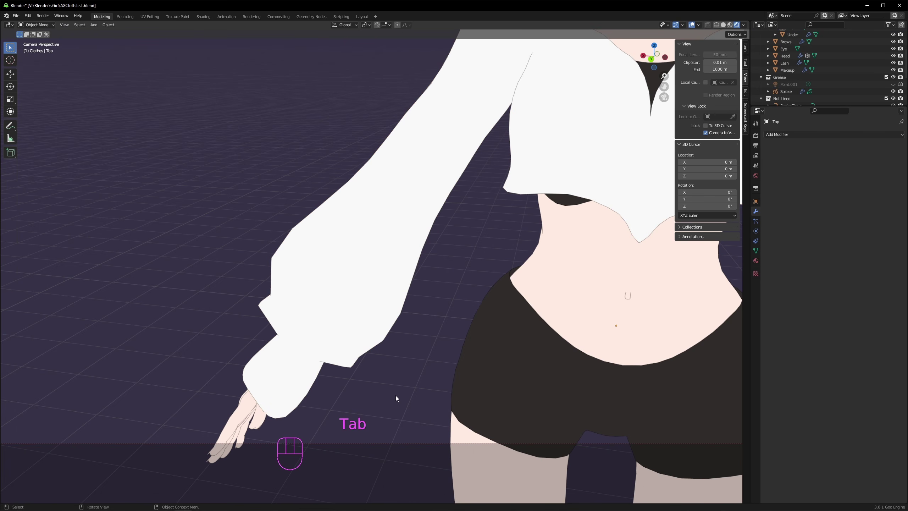
click(782, 91)
click(369, 372)
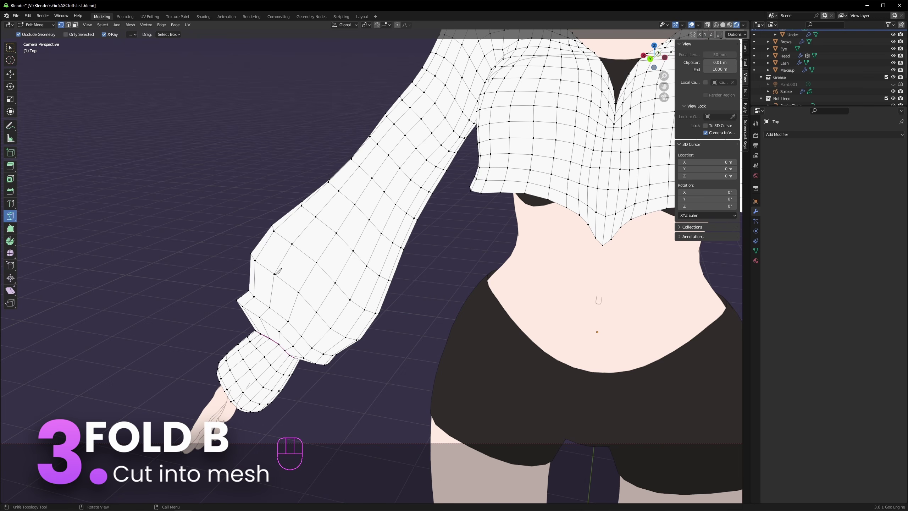
Step: Knife a curved cut across the puffed sleeve above the wrist fold, running from its front towards the inner edge
drag(275, 274, 292, 278)
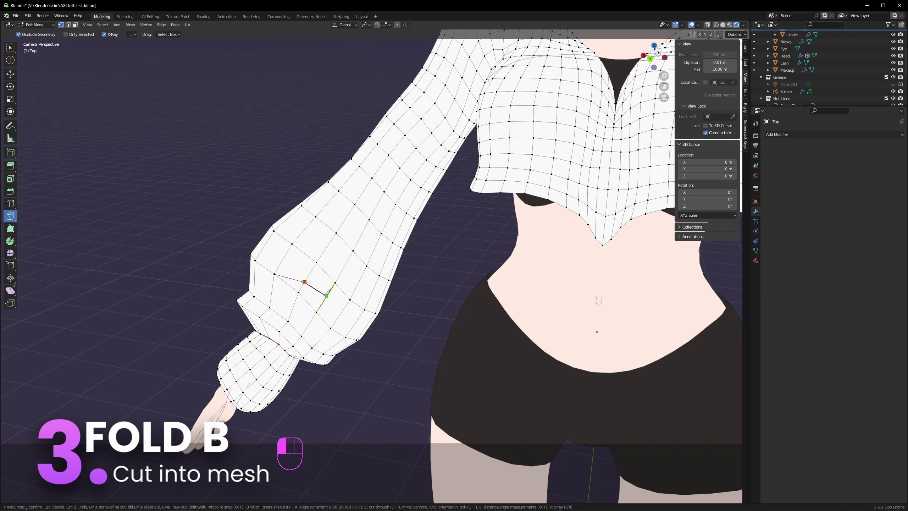
click(326, 296)
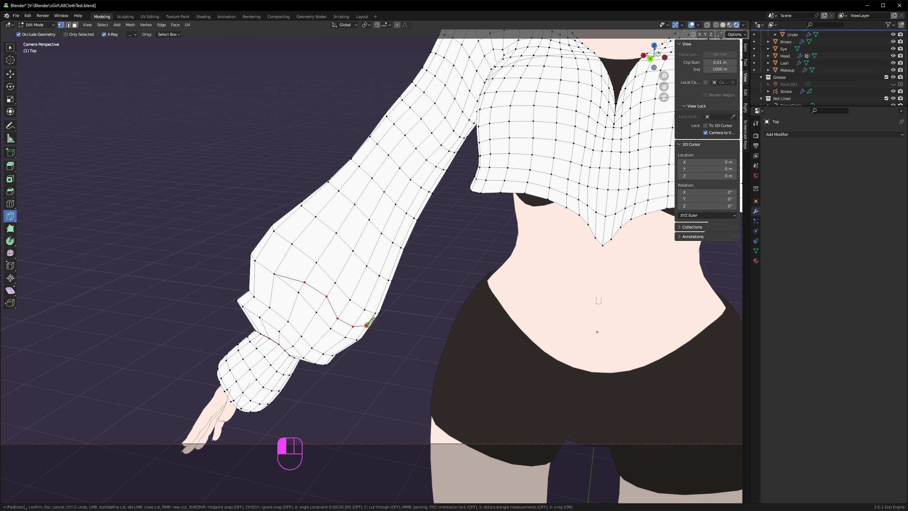
key(Return)
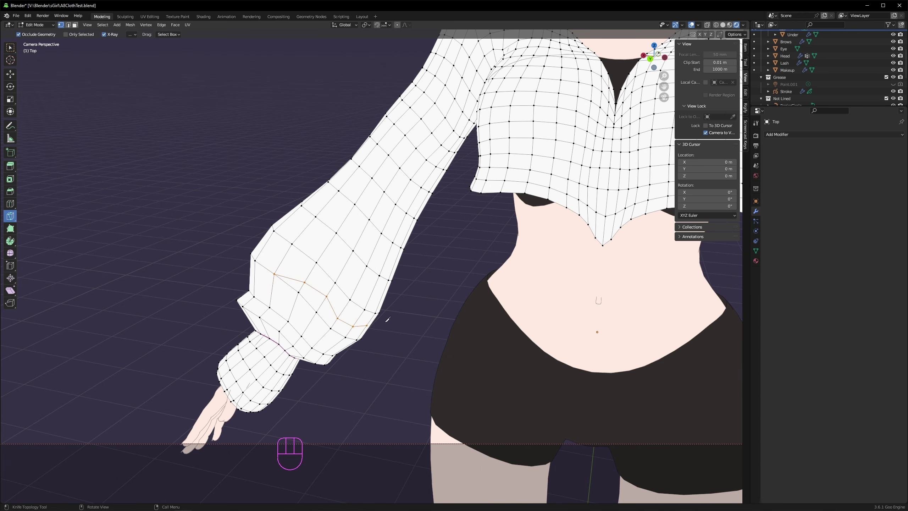
Step: Extend the knife cut by one more segment around the inner side of the sleeve and check it in Object Mode
middle_drag(434, 307, 382, 293)
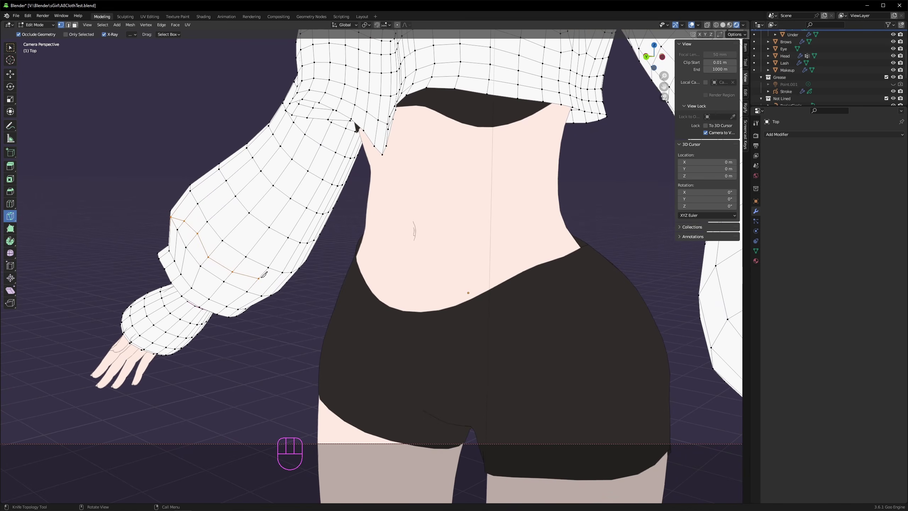
drag(259, 278, 265, 276)
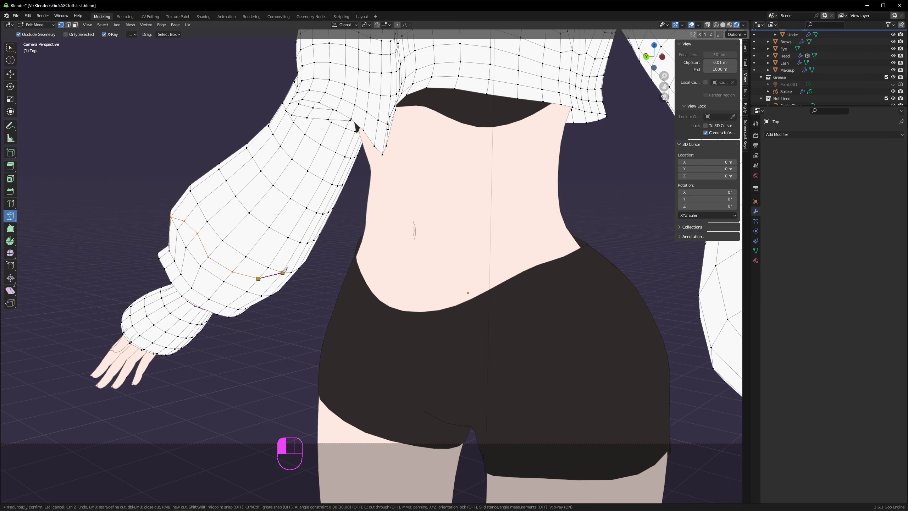
key(Return)
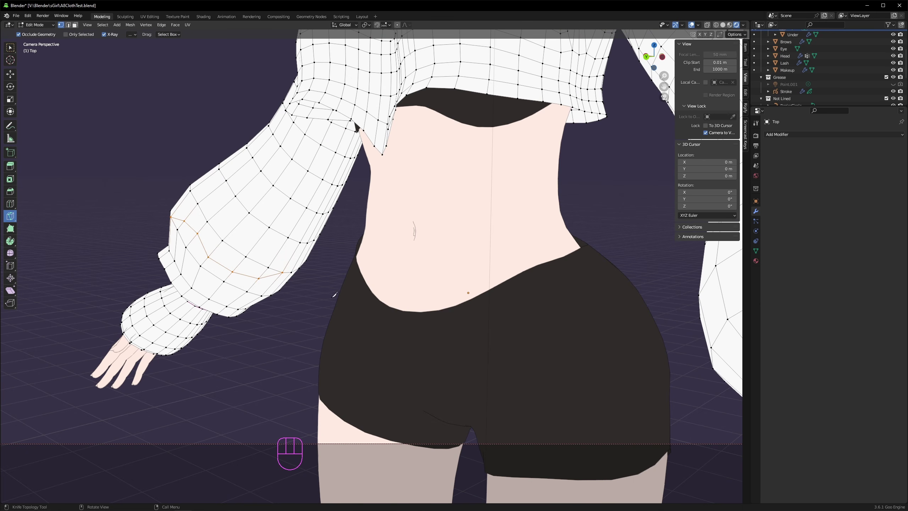
middle_drag(319, 293, 384, 303)
key(Tab)
key(Tab)
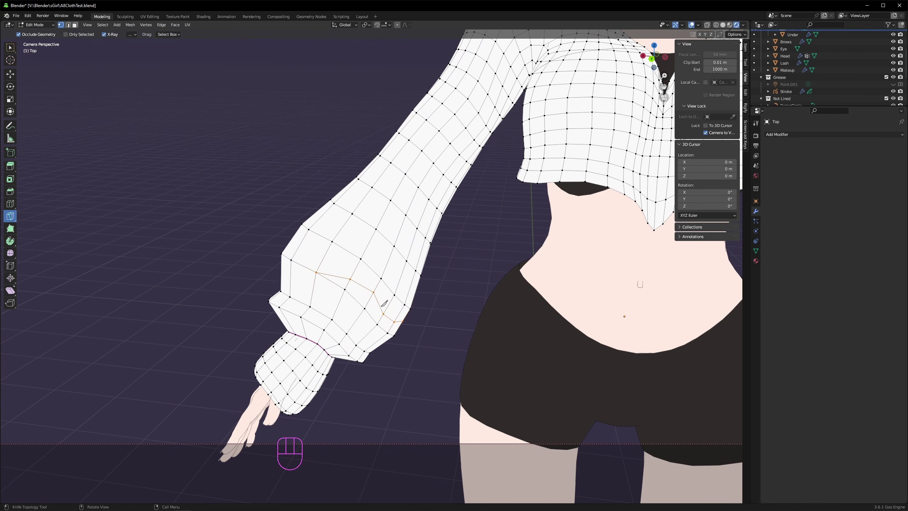
Step: Move the knife-cut vertices on the inner side of the puffed sleeve to push the fold into shape
key(w)
middle_drag(430, 325, 585, 309)
key(g)
click(494, 343)
key(g)
click(444, 318)
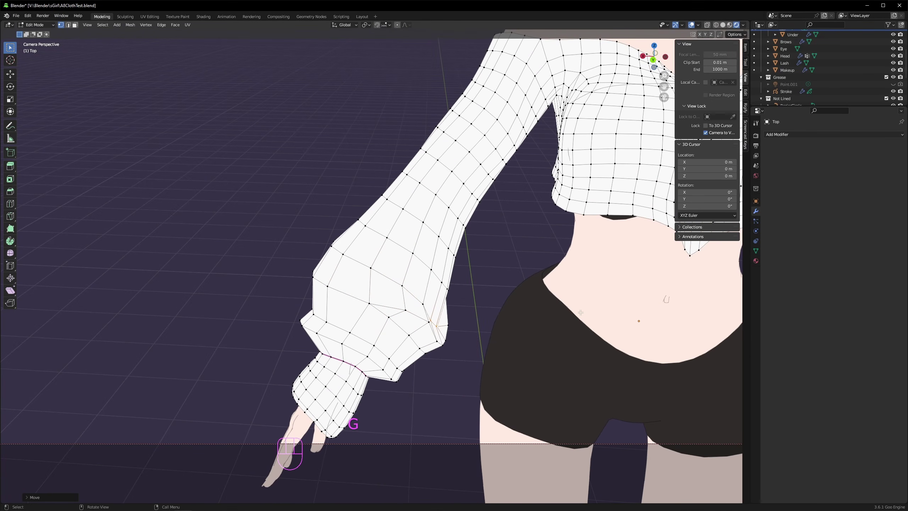
Step: Reposition another vertex of the sleeve's fold above the wrist and check the silhouette in Object Mode
middle_drag(471, 314, 596, 288)
click(378, 278)
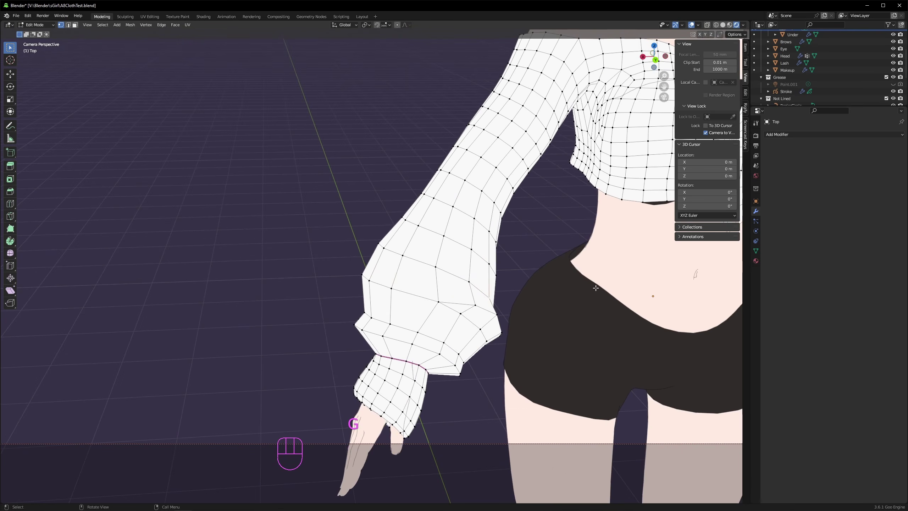
key(g)
click(587, 288)
key(Tab)
middle_drag(555, 354, 528, 342)
scroll(500, 339, down, 3)
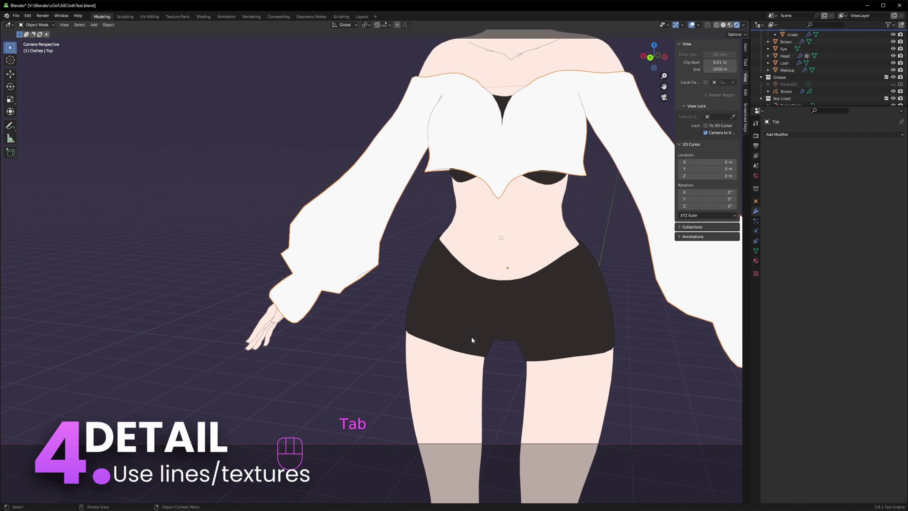
key(Tab)
scroll(385, 318, up, 3)
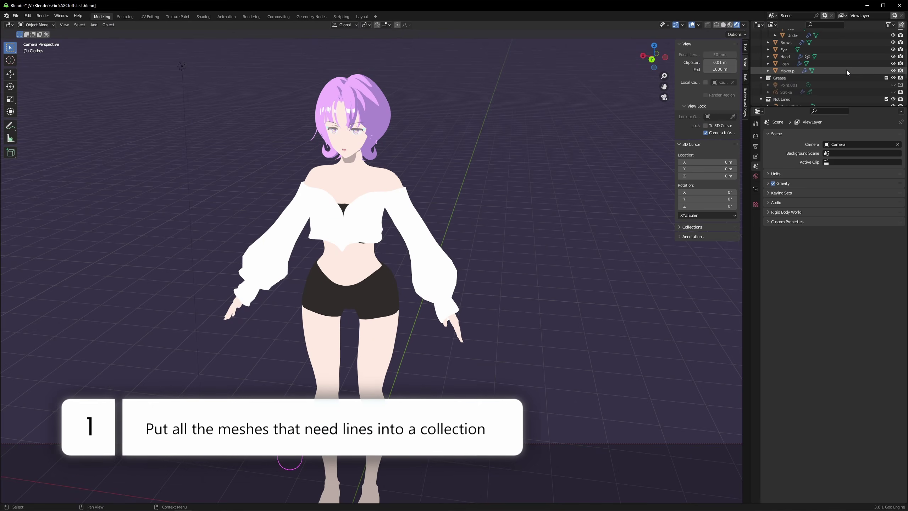
Step: Add a Grease Pencil Stroke object in the Lined collection and move it away from the character
scroll(846, 69, up, 5)
click(787, 41)
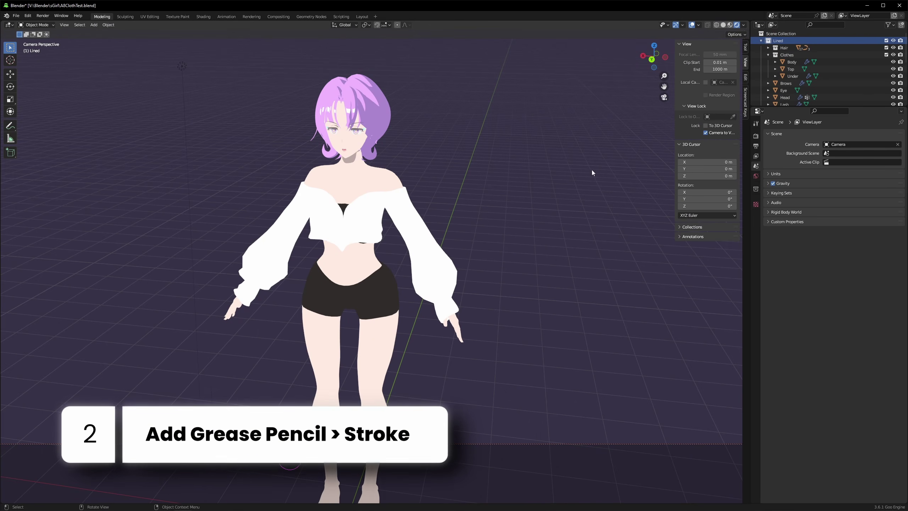
key(shift+a)
mouse_move(508, 198)
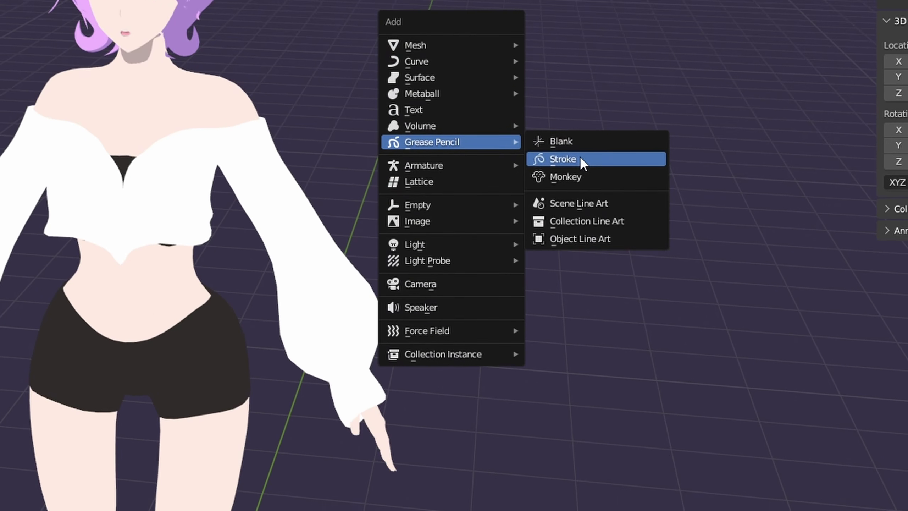
click(580, 159)
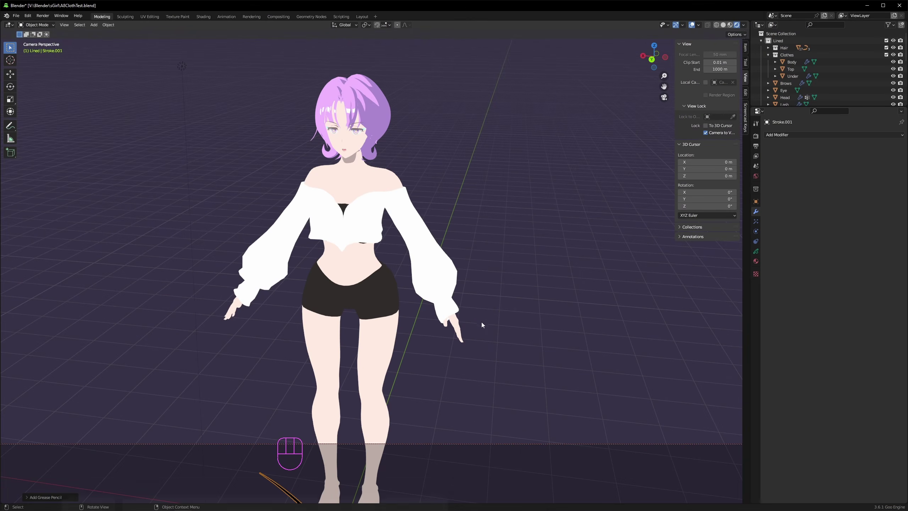
key(g)
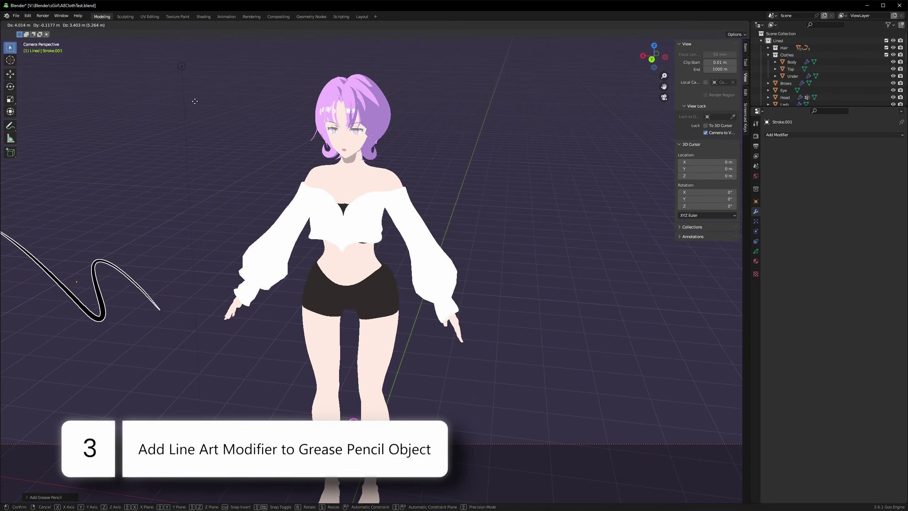
click(46, 70)
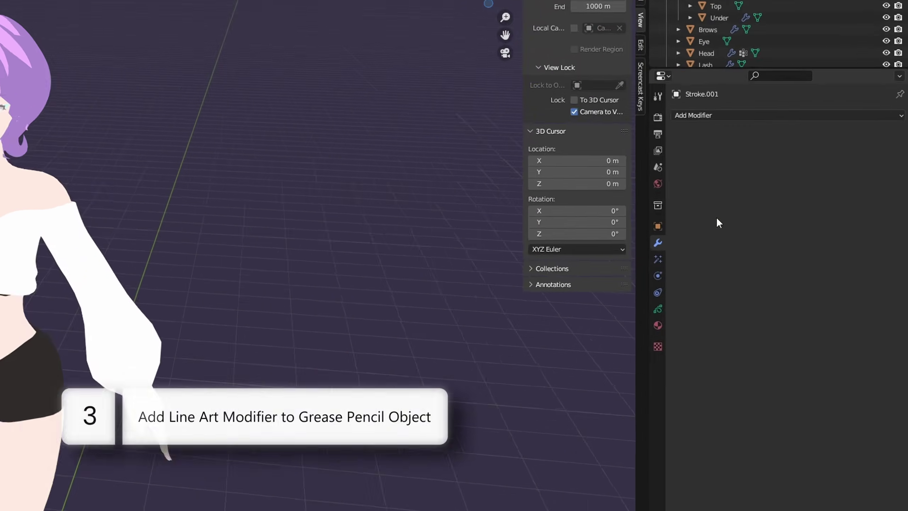
Step: Add a Line Art modifier to the stroke object with the Lined collection as its source
click(822, 135)
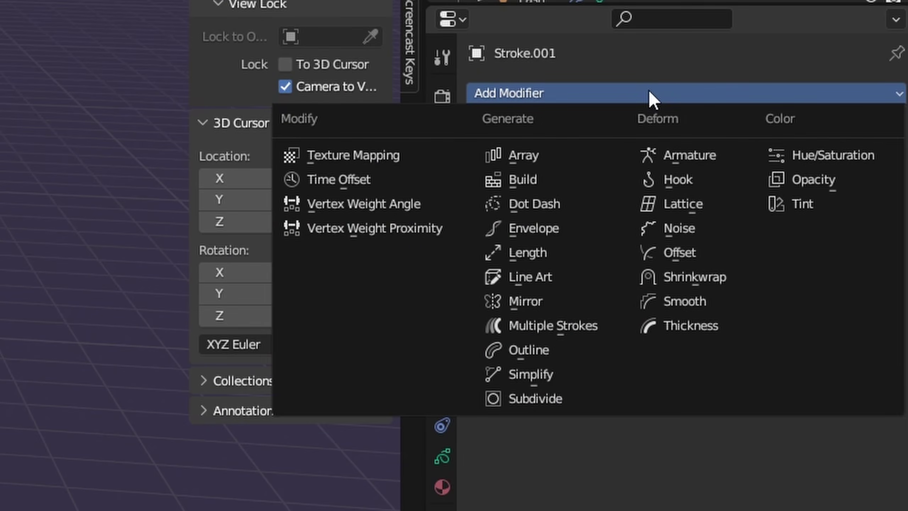
click(576, 281)
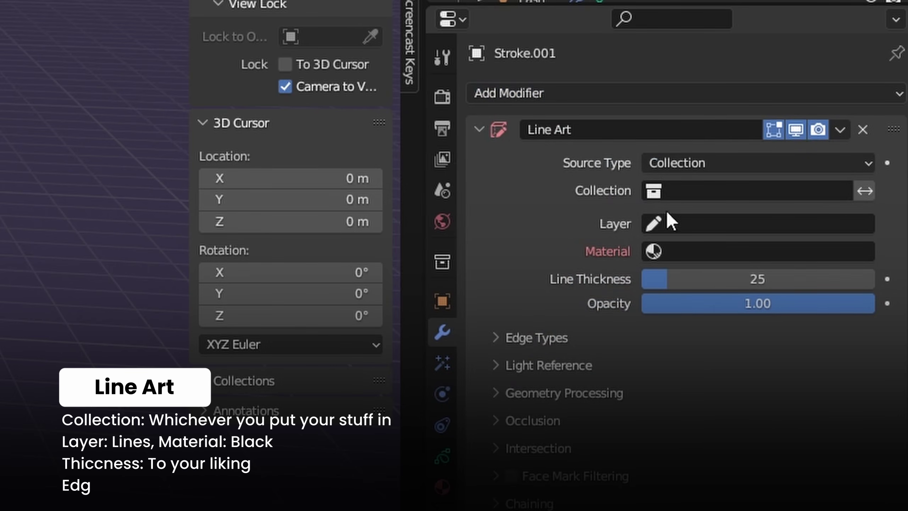
click(841, 194)
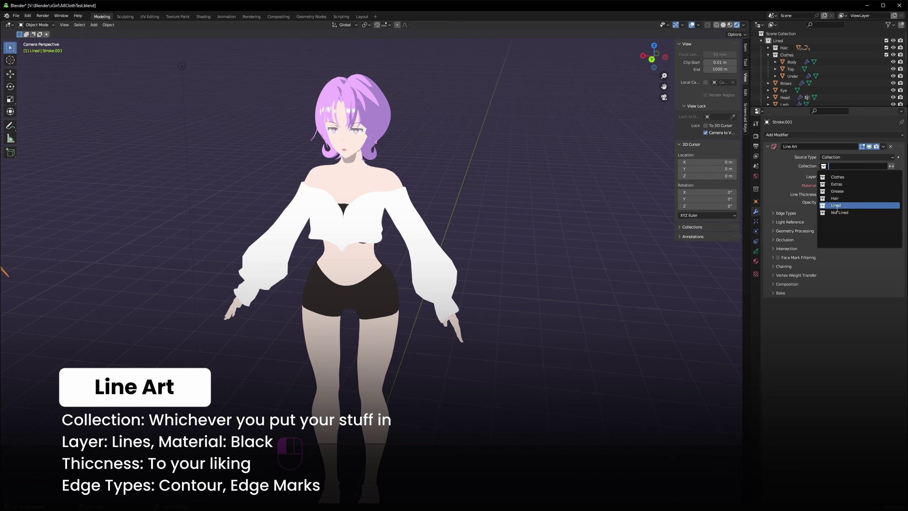
click(836, 205)
Step: Assign the Lines layer and Black.002 material to the Line Art modifier and set its line thickness to 2
click(843, 177)
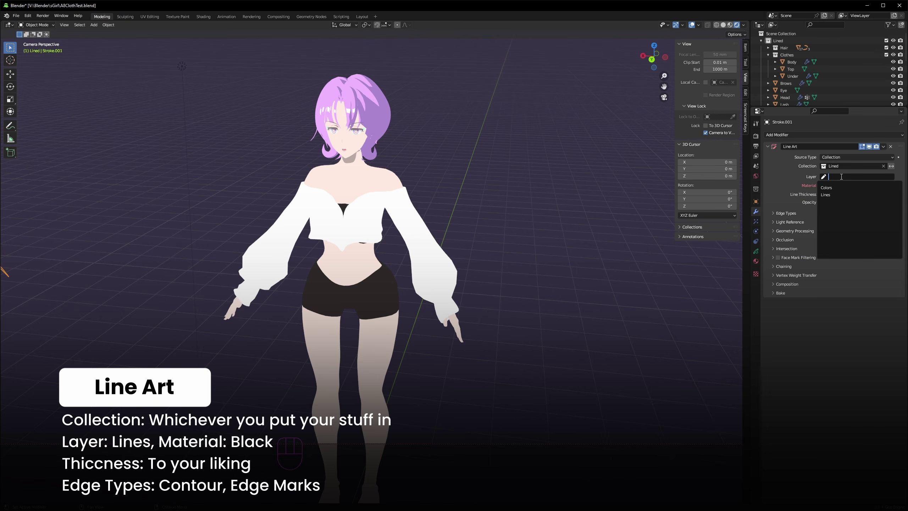
click(829, 194)
click(833, 185)
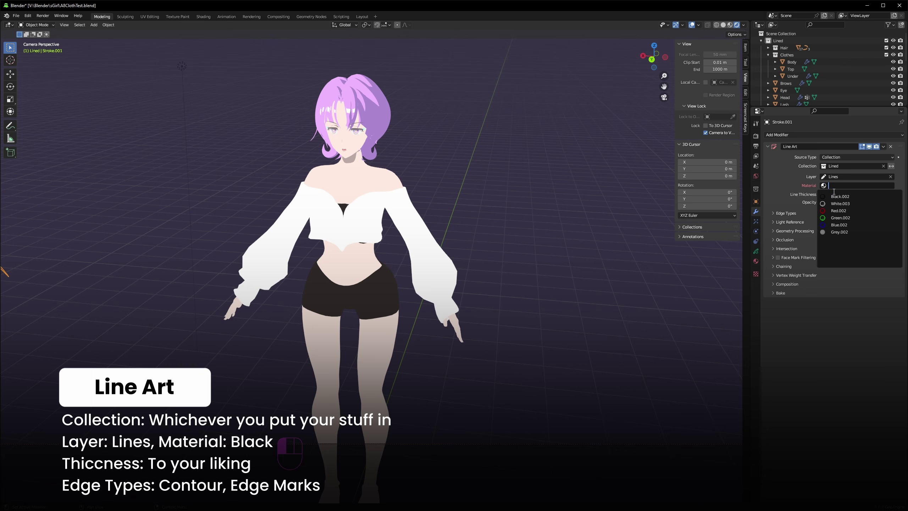
click(835, 195)
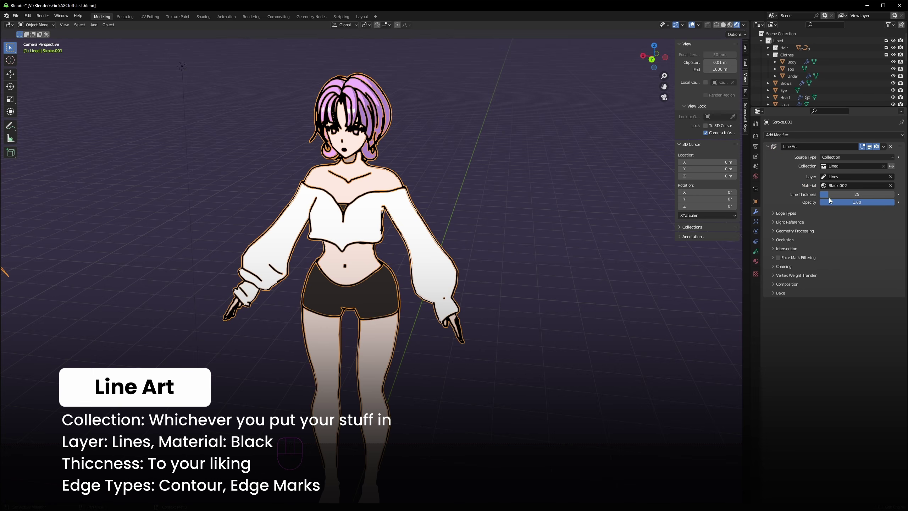
drag(827, 195, 820, 196)
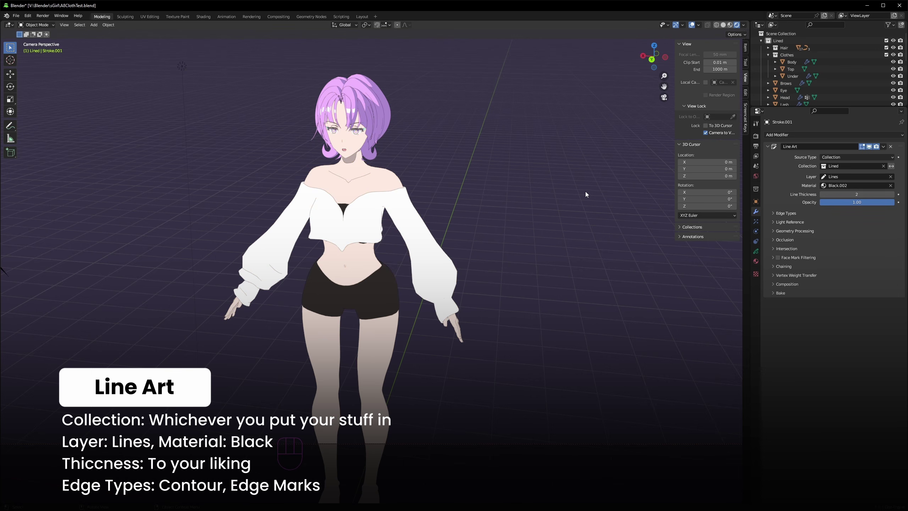
click(787, 213)
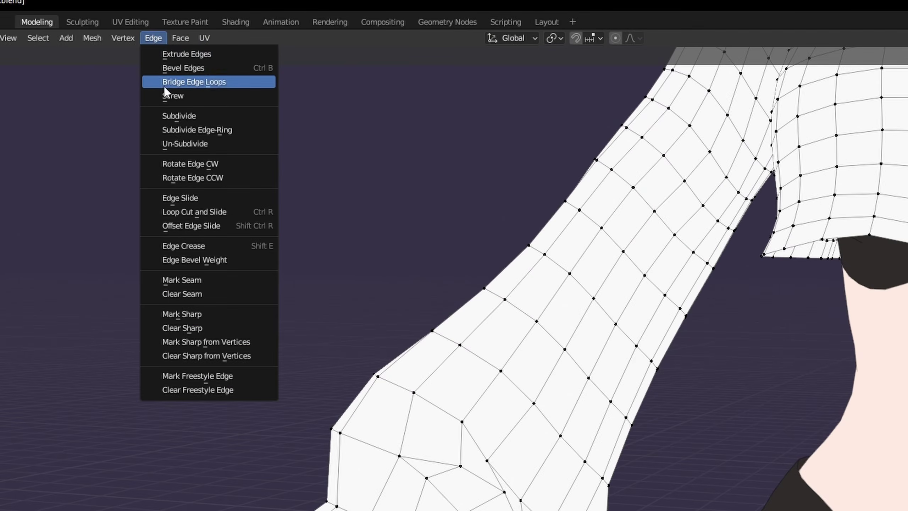
Step: Add the Mark Freestyle Edge command to the Quick Favorites
click(150, 38)
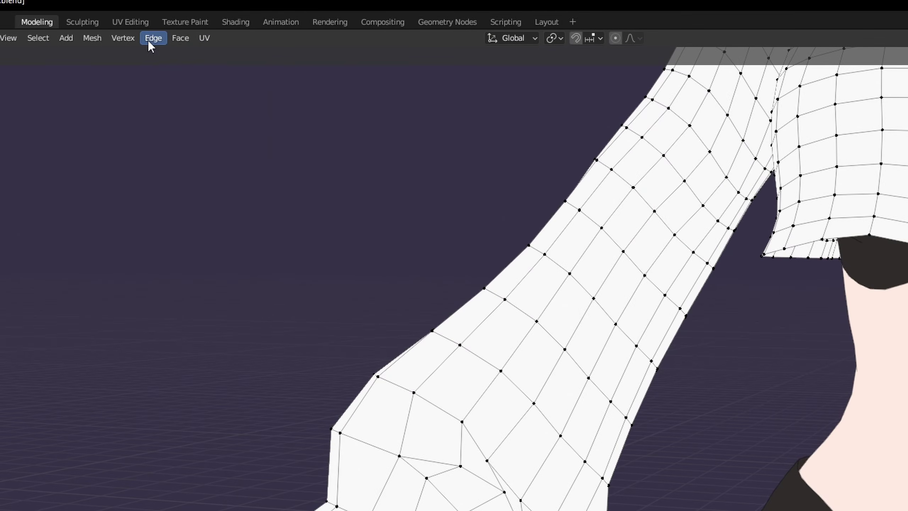
click(150, 39)
right_click(219, 389)
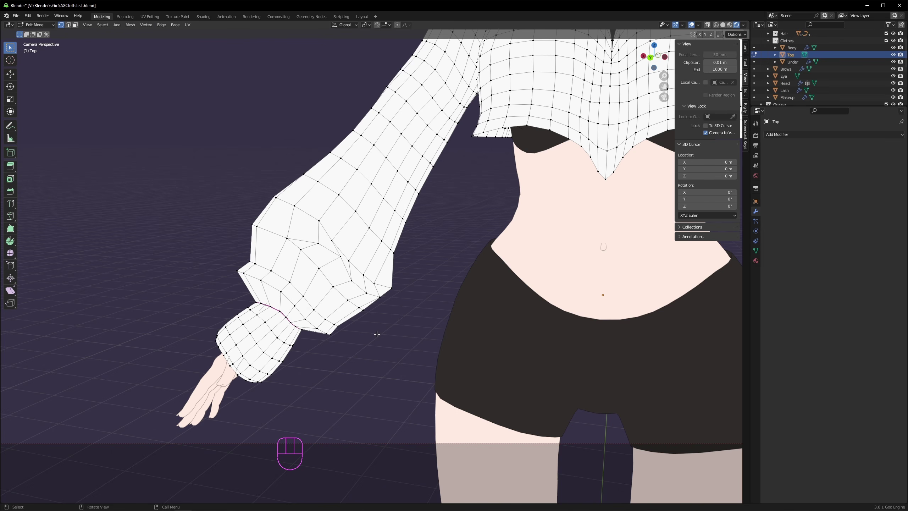
Step: Mark the front edges of the loop above the sleeve's wrist fold as Freestyle edges
shift+click(249, 260)
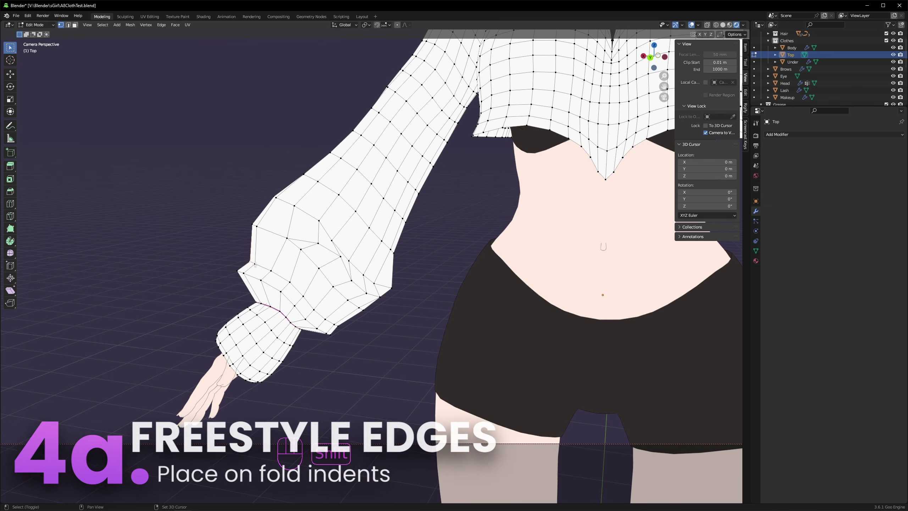
key(q)
click(301, 302)
mouse_move(285, 309)
middle_down()
mouse_move(330, 318)
mouse_move(302, 314)
middle_up()
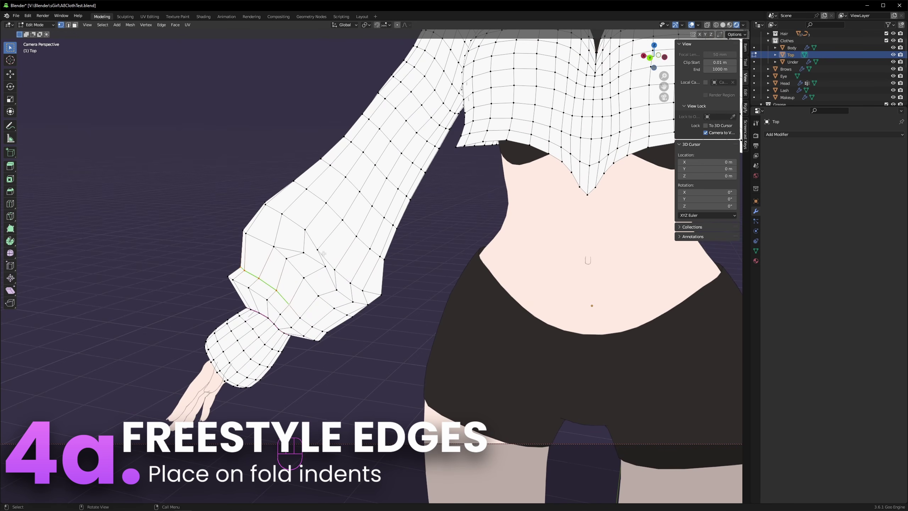
Step: Mark the knife-cut fold edges on the inner side of the puffed sleeve as Freestyle edges and check the lines in Object Mode
key(shift)
shift+click(363, 288)
key(q)
click(362, 291)
key(Tab)
scroll(397, 317, down, 3)
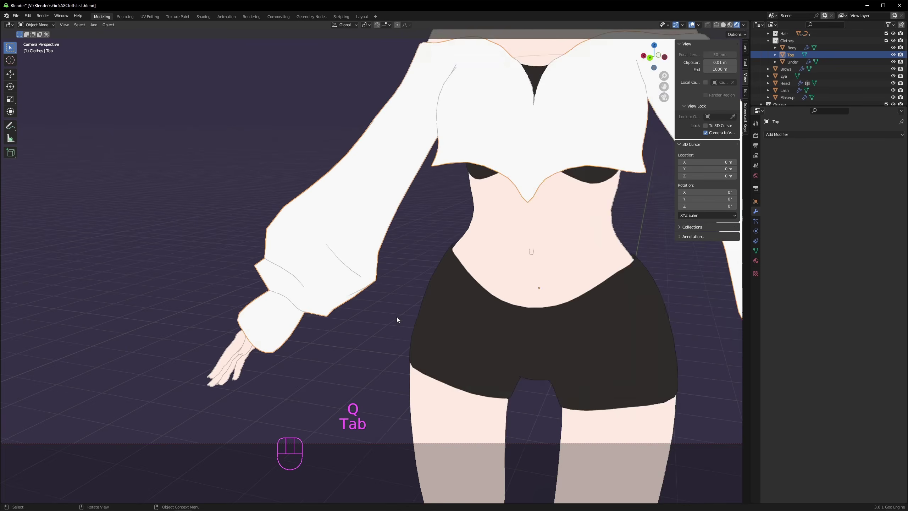
click(361, 301)
middle_drag(373, 304, 418, 310)
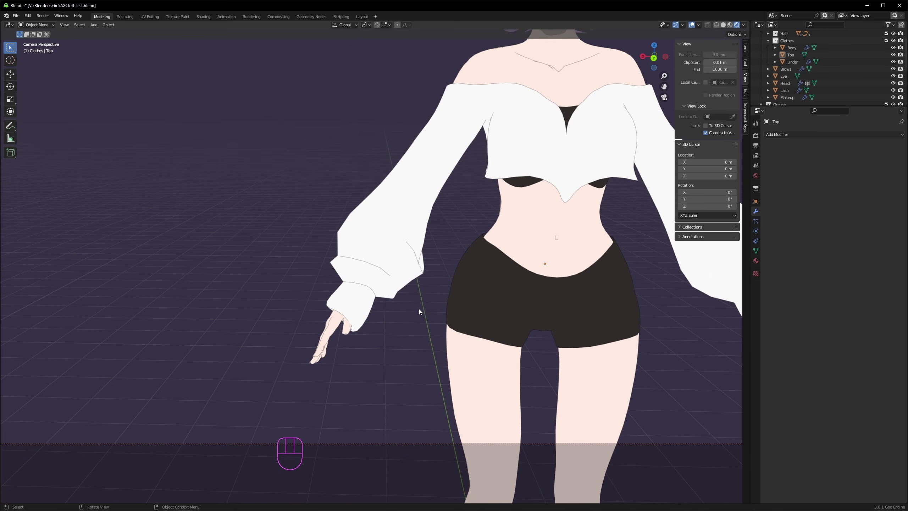
Step: Knife a short curved cut down the outer side of the cuff below the wrist seam
scroll(418, 309, up, 3)
key(Tab)
key(Tab)
key(Tab)
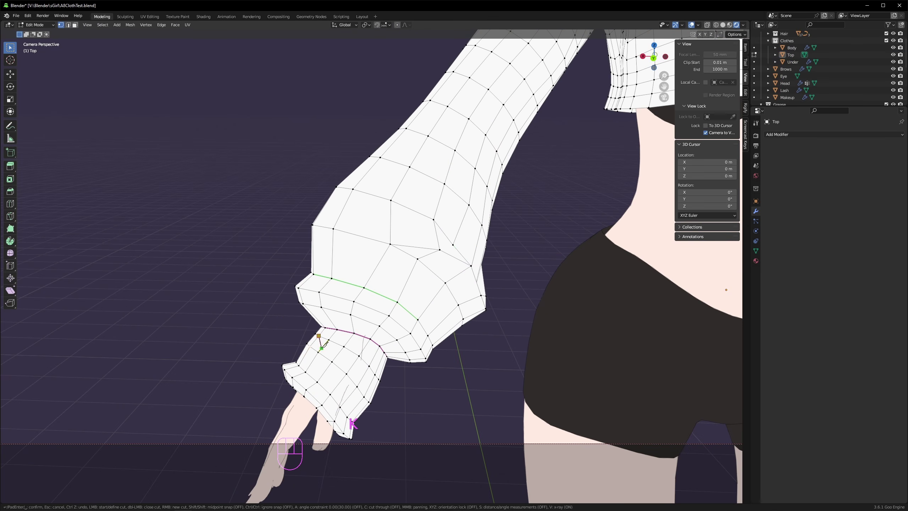
click(310, 346)
click(313, 360)
click(323, 374)
scroll(379, 385, down, 5)
Step: Mark the new cut on the cuff as a Freestyle edge and check the sleeve's lines in Object Mode
key(q)
key(Tab)
scroll(371, 357, up, 4)
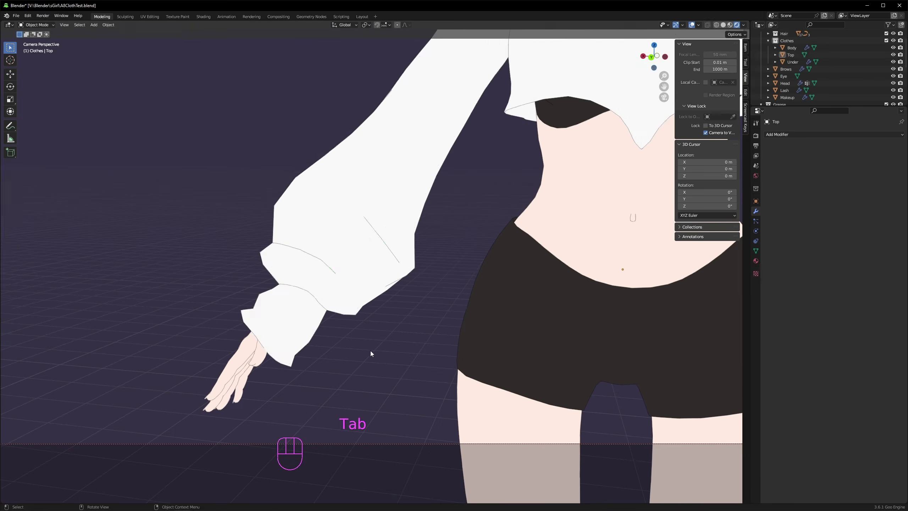
click(340, 343)
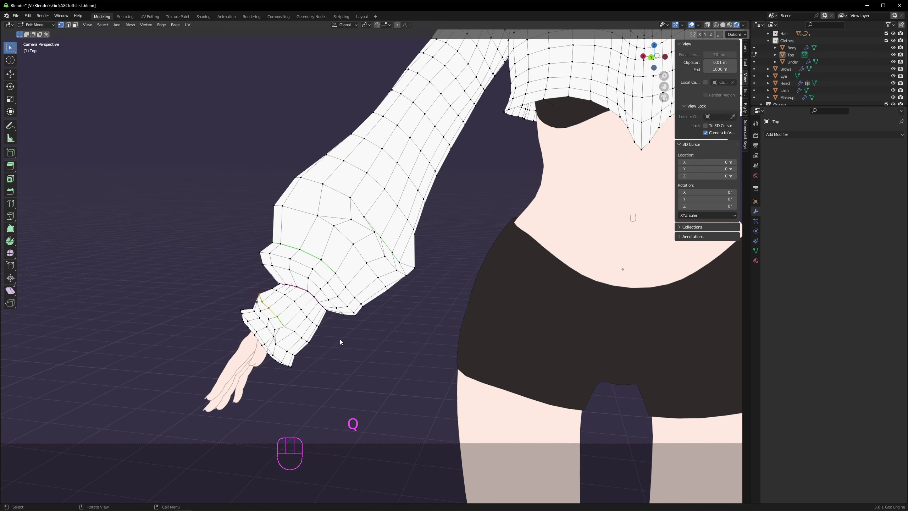
key(Tab)
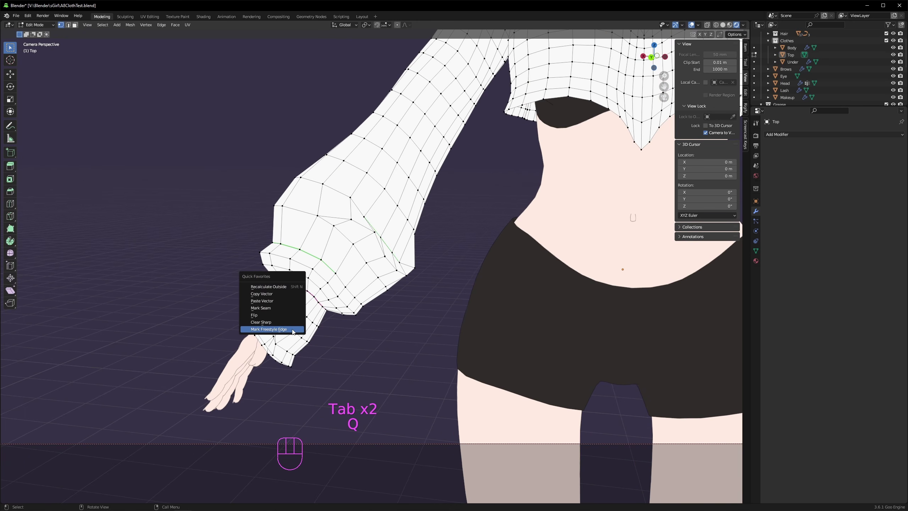
click(293, 329)
key(Tab)
middle_drag(375, 352, 320, 348)
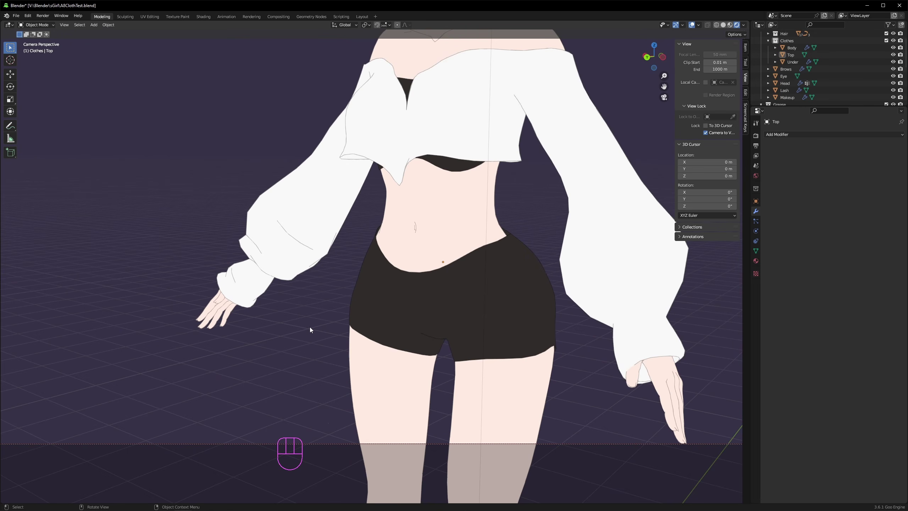
shift+middle_drag(472, 367, 471, 347)
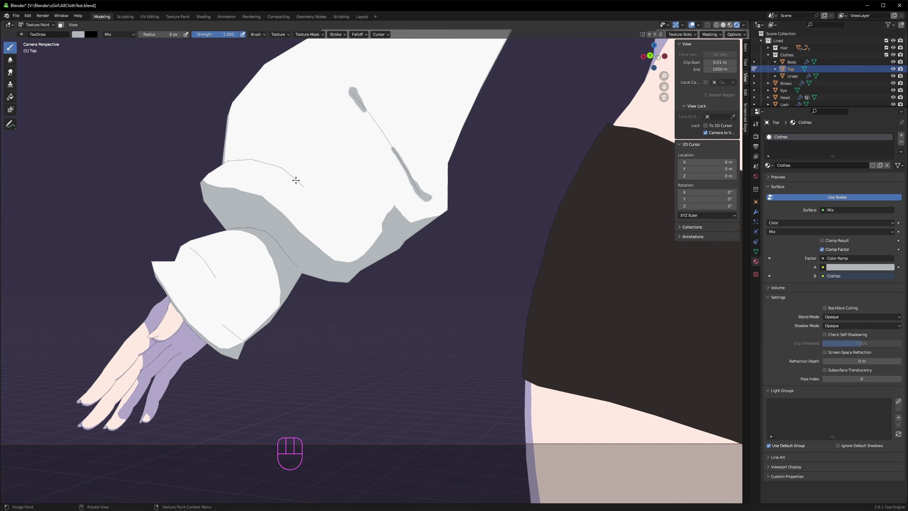
Step: Paint grey shadow strokes along the wrist fold line and the cuff creases, undoing the last stroke
drag(327, 198, 277, 165)
drag(223, 325, 253, 333)
drag(205, 263, 212, 286)
key(ctrl+z)
Step: Swap the brush colour to white and trim the shadow strokes on the upper sleeve fold into tapered shapes
key(x)
drag(366, 111, 353, 86)
key(ctrl+z)
drag(394, 149, 411, 181)
mouse_move(411, 172)
mouse_down()
mouse_move(438, 197)
mouse_move(429, 201)
mouse_up()
Step: Trim the shadows on the cuff creases in white and undo the unwanted strokes
drag(226, 331, 224, 325)
key(ctrl+z)
drag(224, 325, 239, 339)
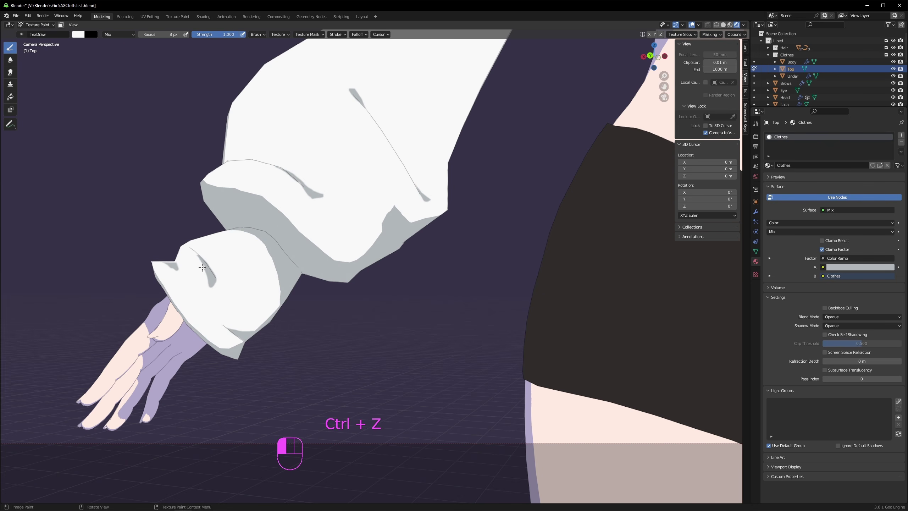
drag(202, 267, 215, 271)
key(ctrl+z)
key(ctrl+z)
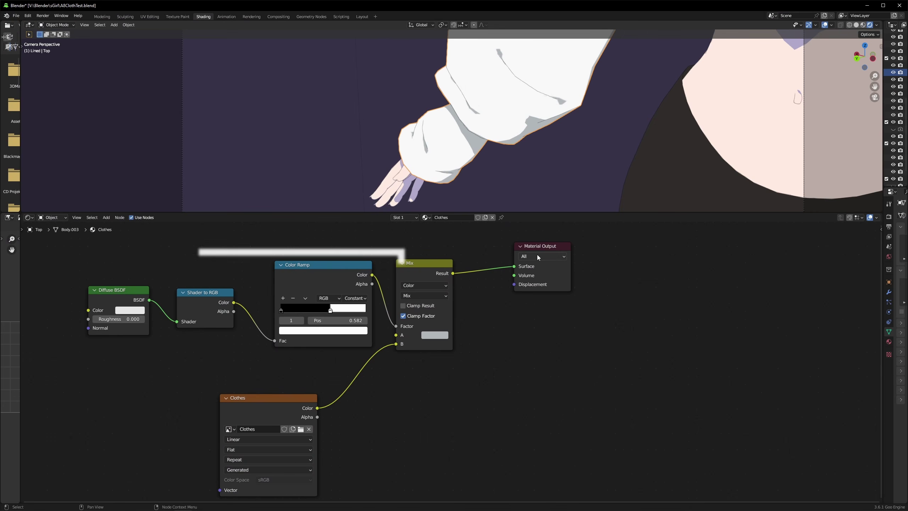
Step: Move the Material Output and Mix nodes of the Clothes material farther from the Color Ramp
drag(543, 248, 653, 279)
drag(417, 263, 490, 274)
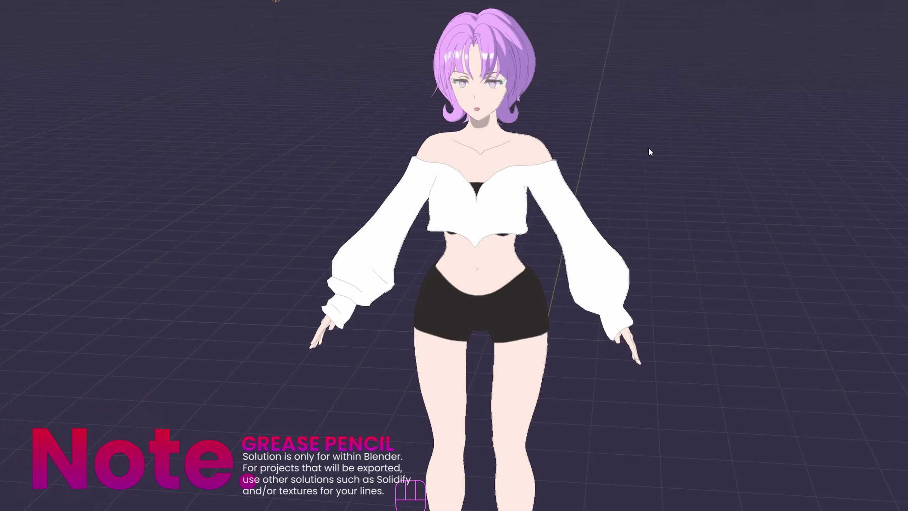
middle_drag(650, 151, 644, 150)
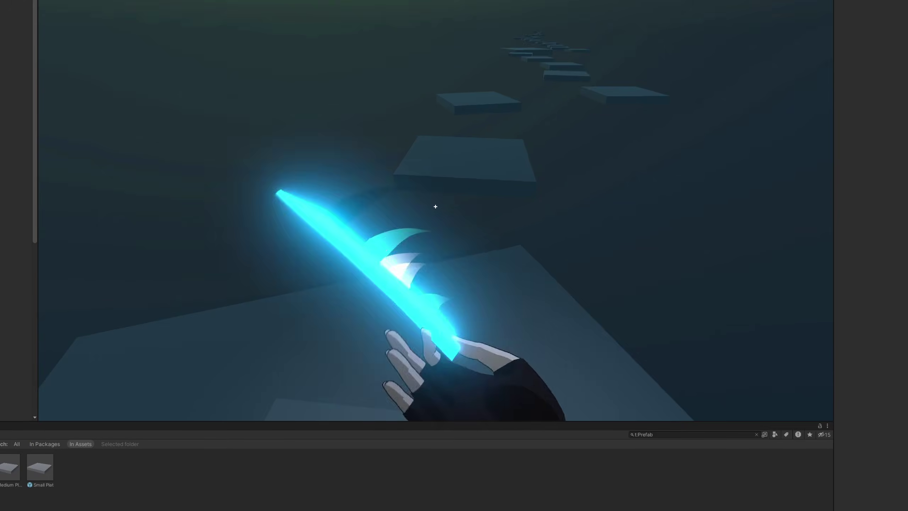
key(w)
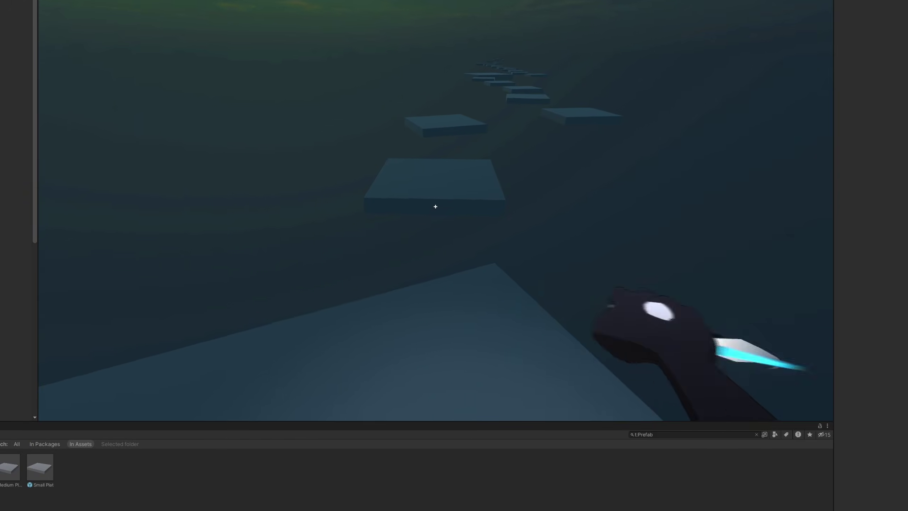
key(space)
key(w)
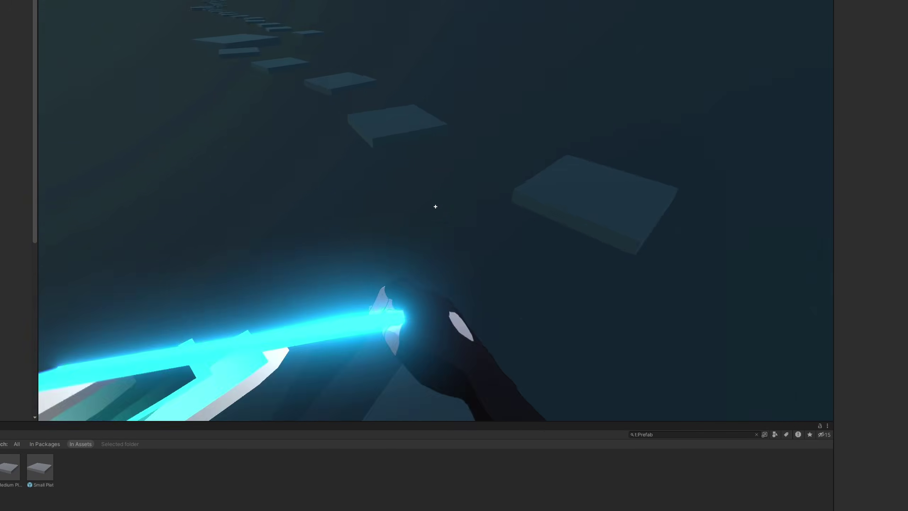
key(space)
key(w)
key(space)
key(space)
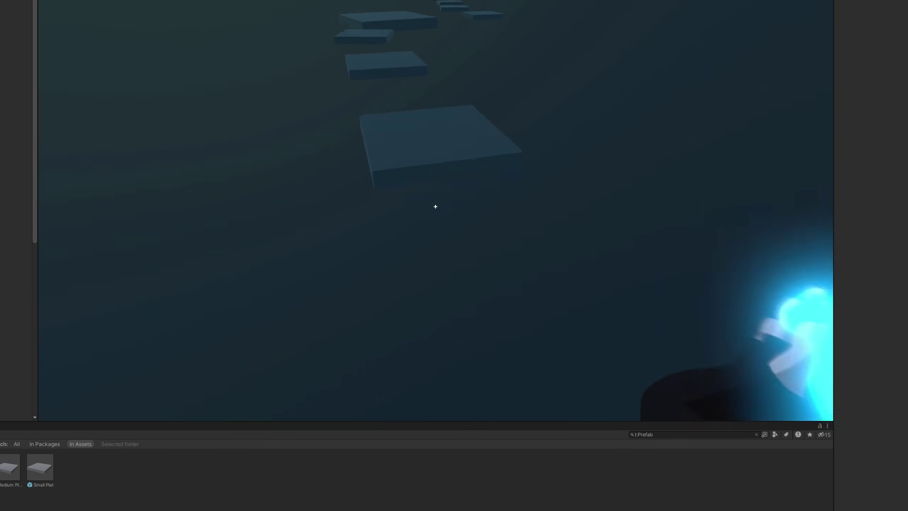
key(w)
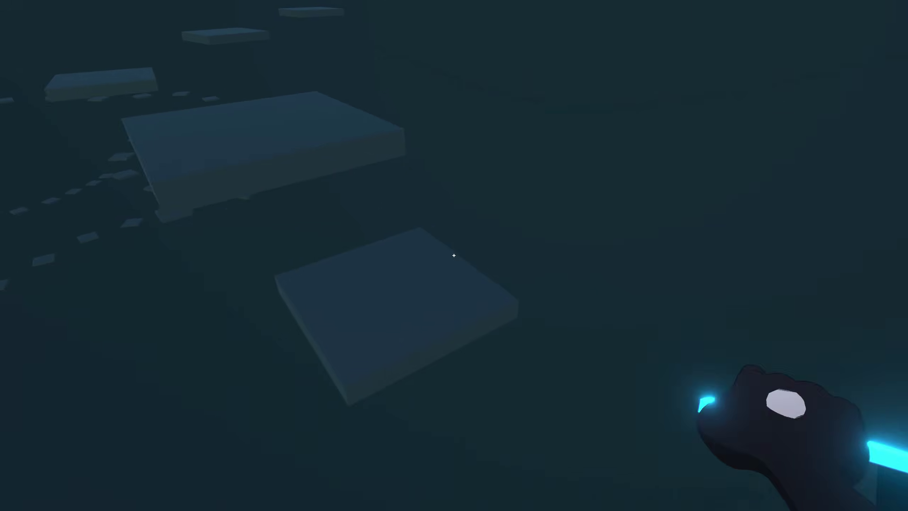
click(455, 255)
click(454, 255)
click(454, 255)
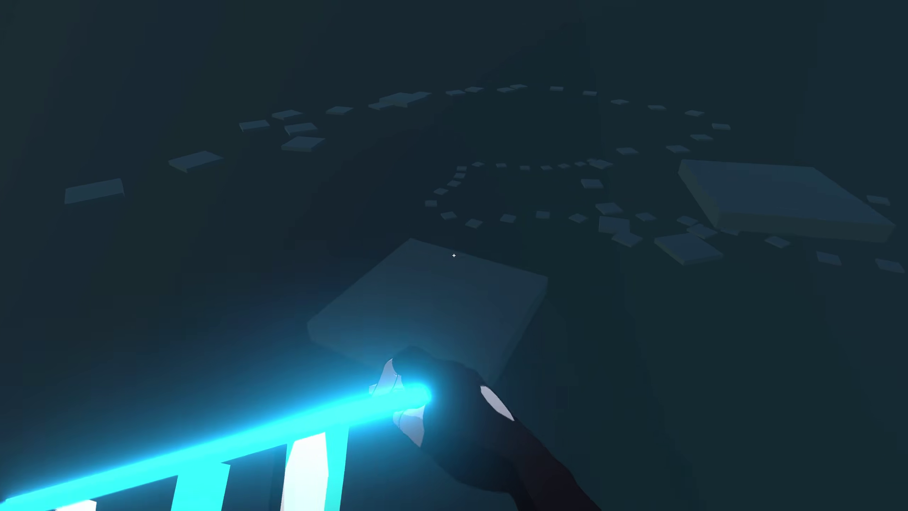